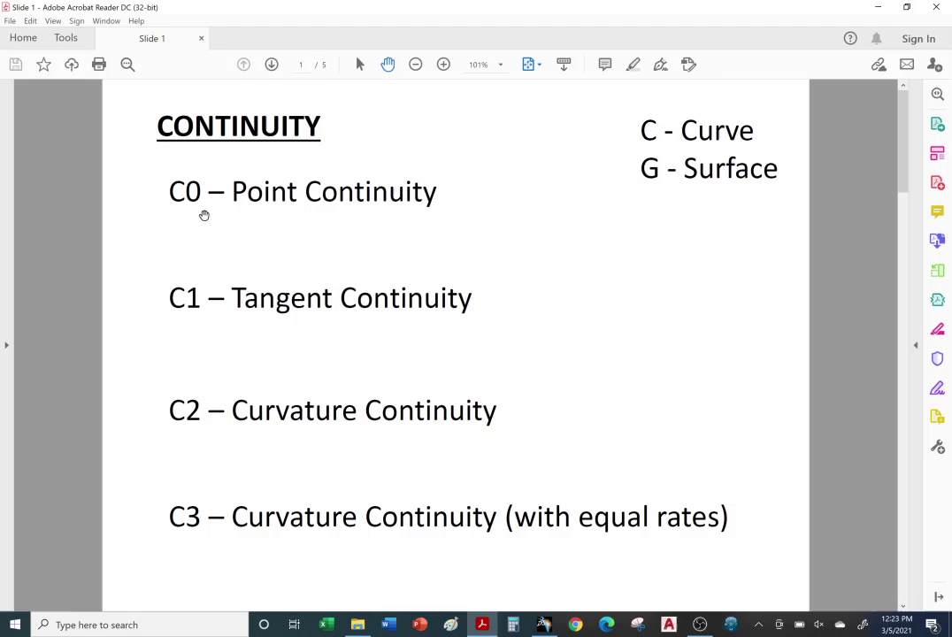
Step: Advance the slides to C0 point continuity, switch to CATIA V5 and create a new part in the Generative Shape Design workbench
{"action": "scroll", "coordinate": [206, 214], "scroll_direction": "down", "scroll_amount": 1}
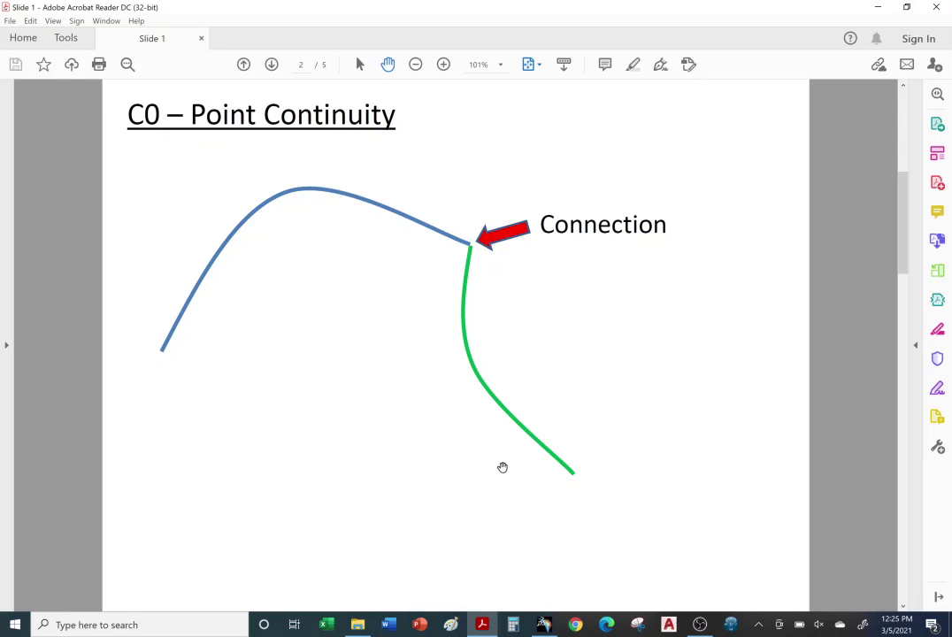
{"action": "left_click", "coordinate": [544, 625]}
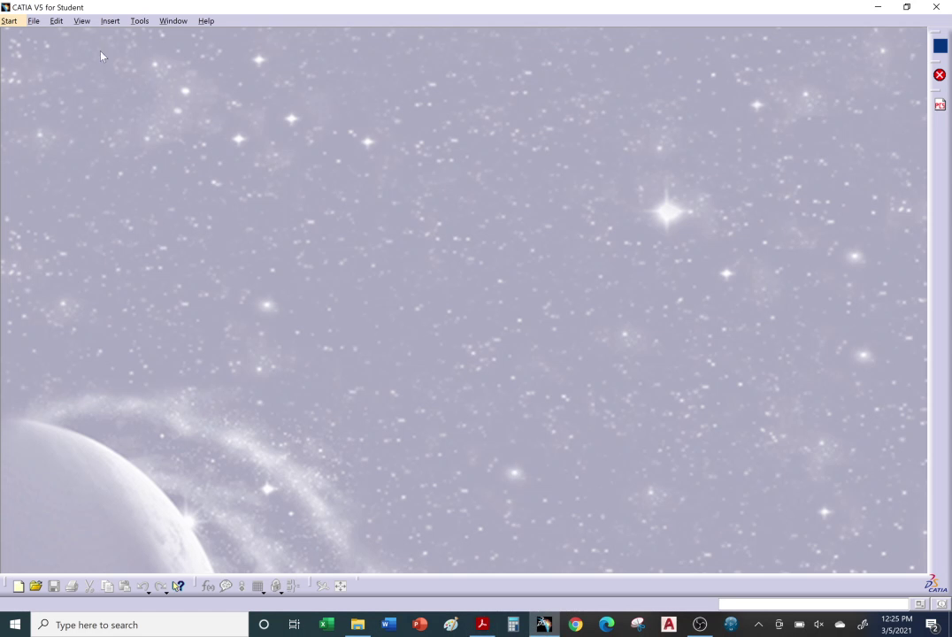
{"action": "left_click", "coordinate": [8, 21]}
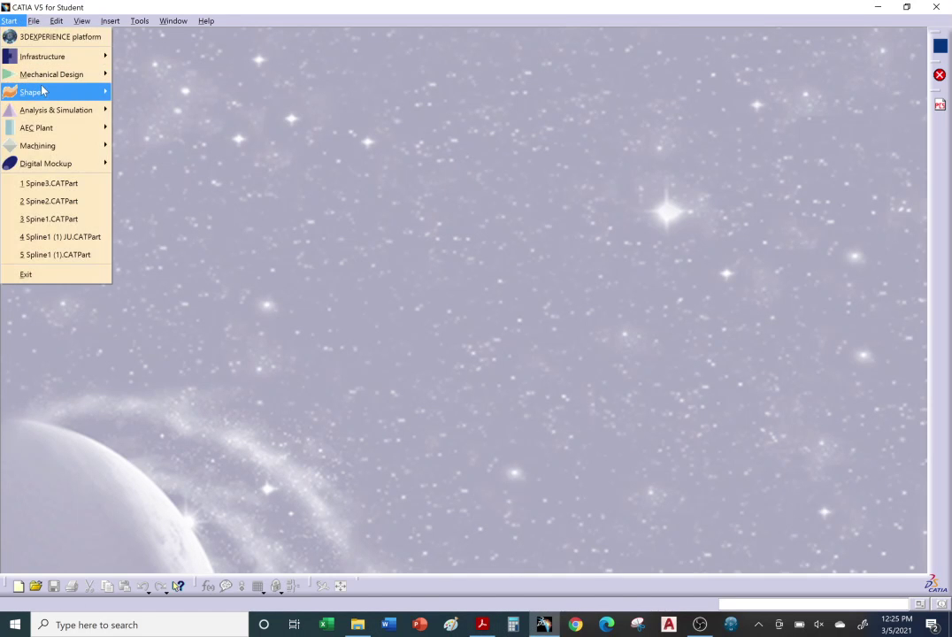
{"action": "mouse_move", "coordinate": [42, 91]}
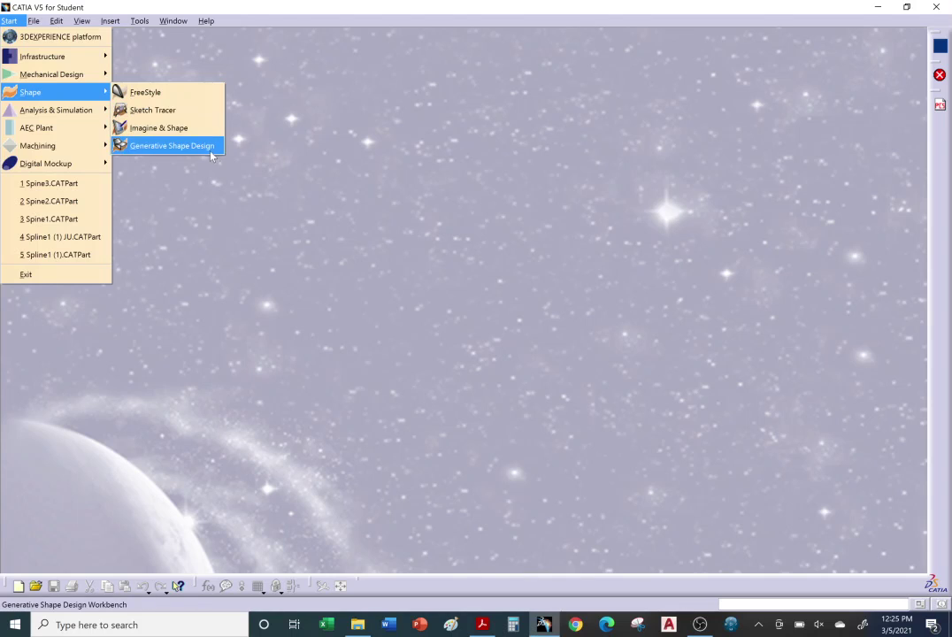
{"action": "left_click", "coordinate": [176, 145]}
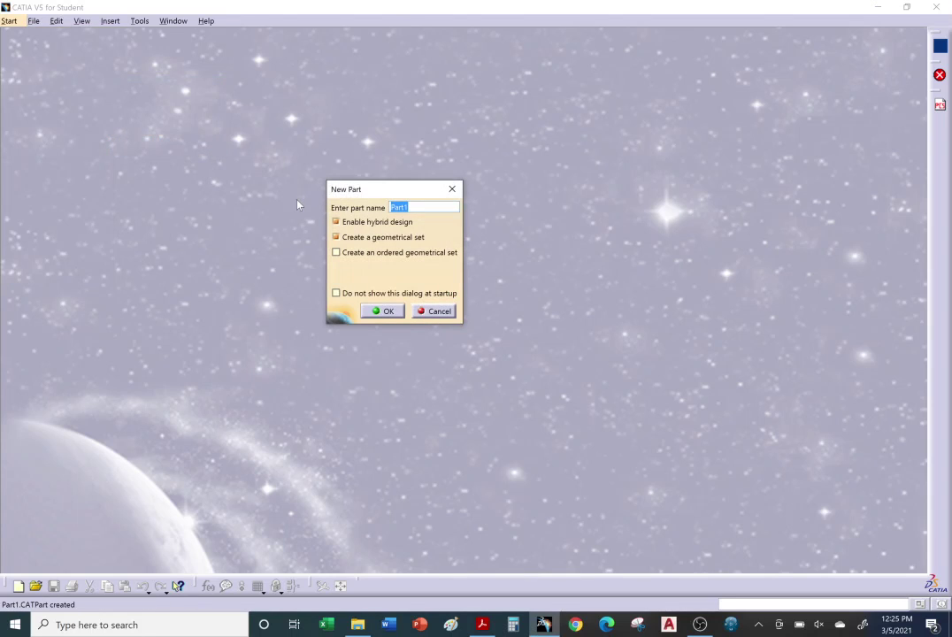
{"action": "left_click", "coordinate": [395, 312]}
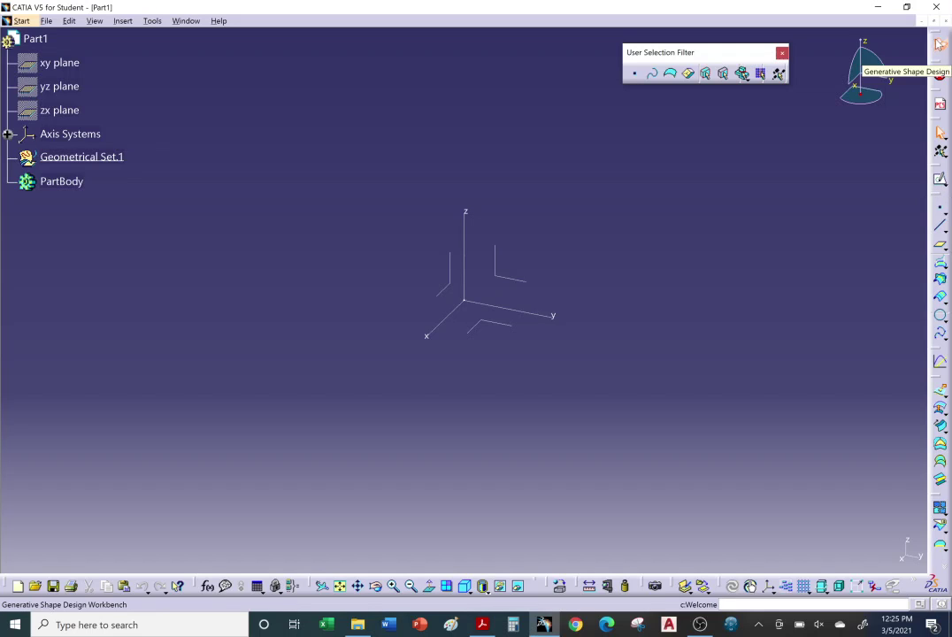
Step: Start a sketch on the yz plane and draw an arched three-point spline above the origin, its middle point at about H 72, V 132 mm
{"action": "left_click", "coordinate": [518, 285]}
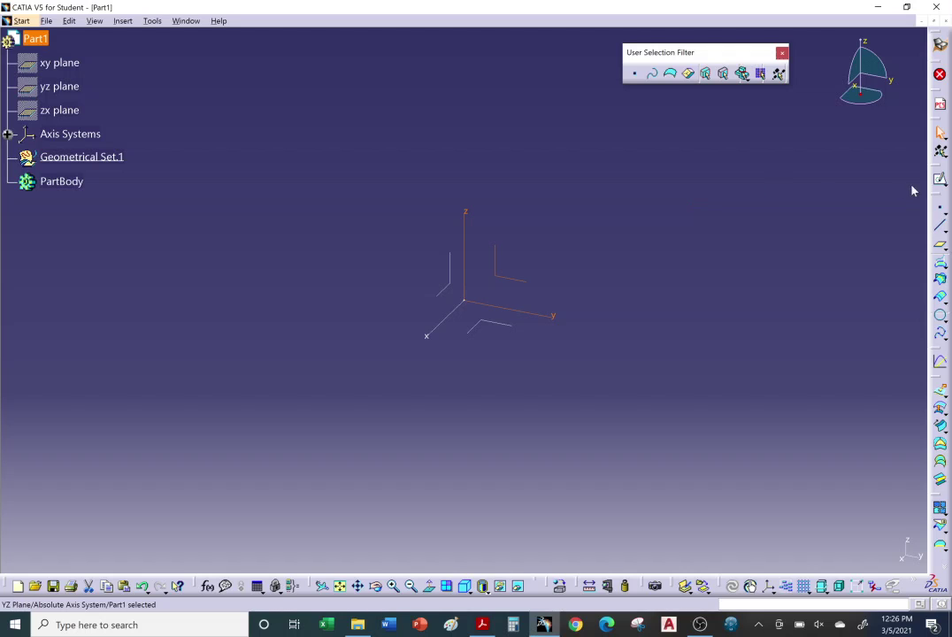
{"action": "left_click", "coordinate": [940, 181]}
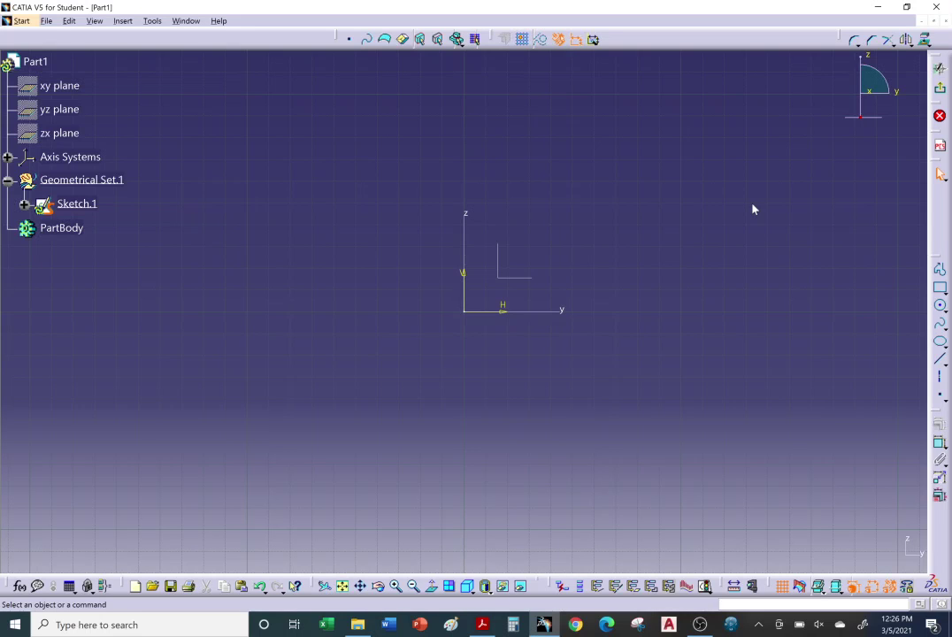
{"action": "mouse_move", "coordinate": [659, 210]}
{"action": "middle_mouse_down"}
{"action": "mouse_move", "coordinate": [450, 325]}
{"action": "mouse_move", "coordinate": [429, 351]}
{"action": "middle_mouse_up"}
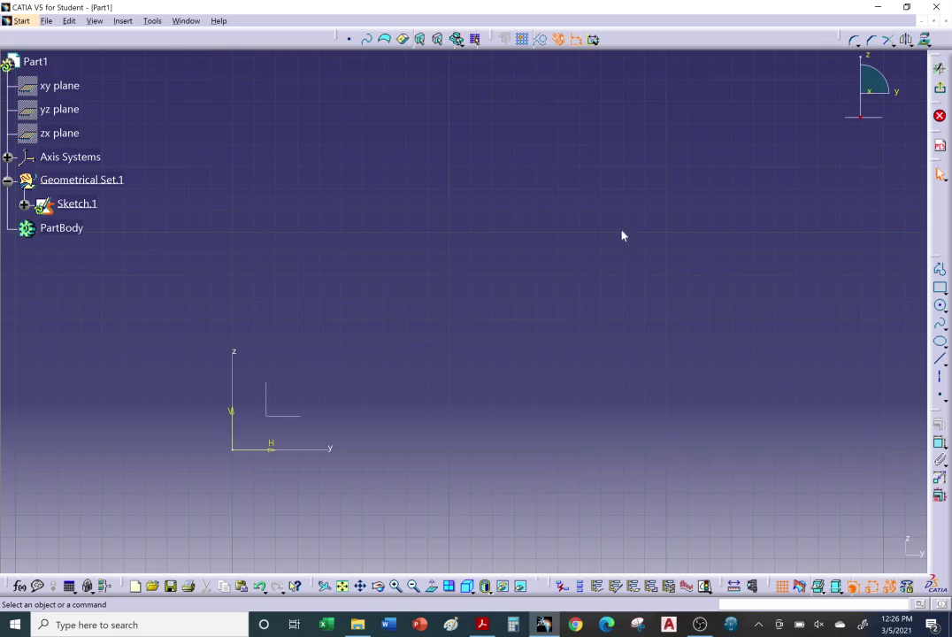
{"action": "left_click", "coordinate": [940, 327]}
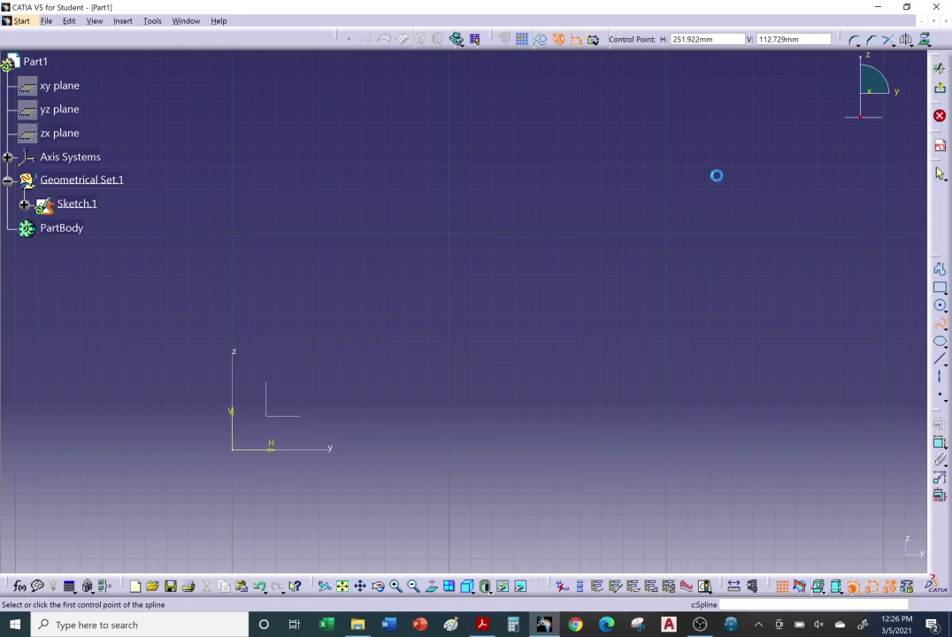
{"action": "left_click", "coordinate": [273, 252]}
{"action": "left_click", "coordinate": [390, 164]}
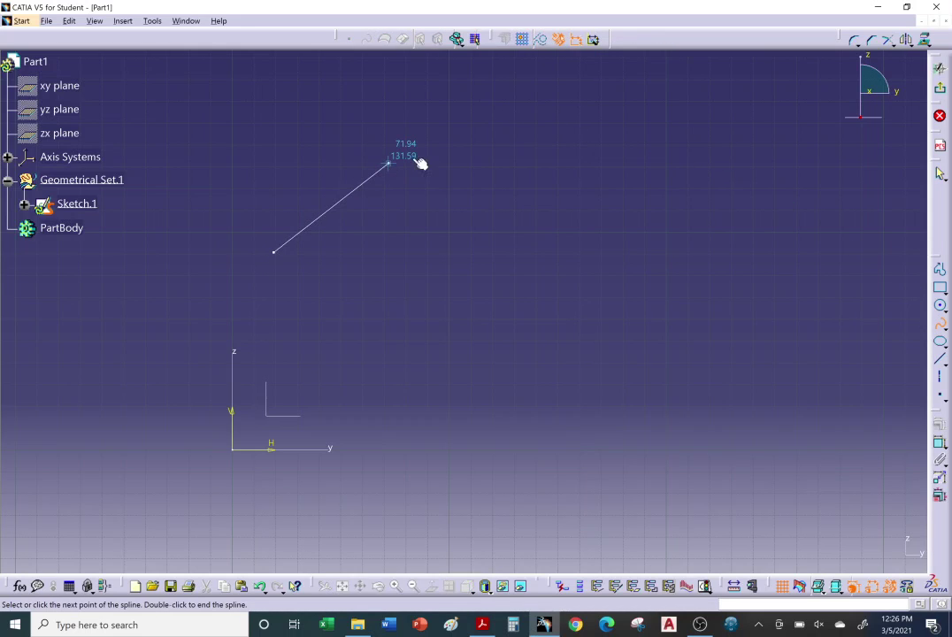
{"action": "left_click", "coordinate": [565, 165]}
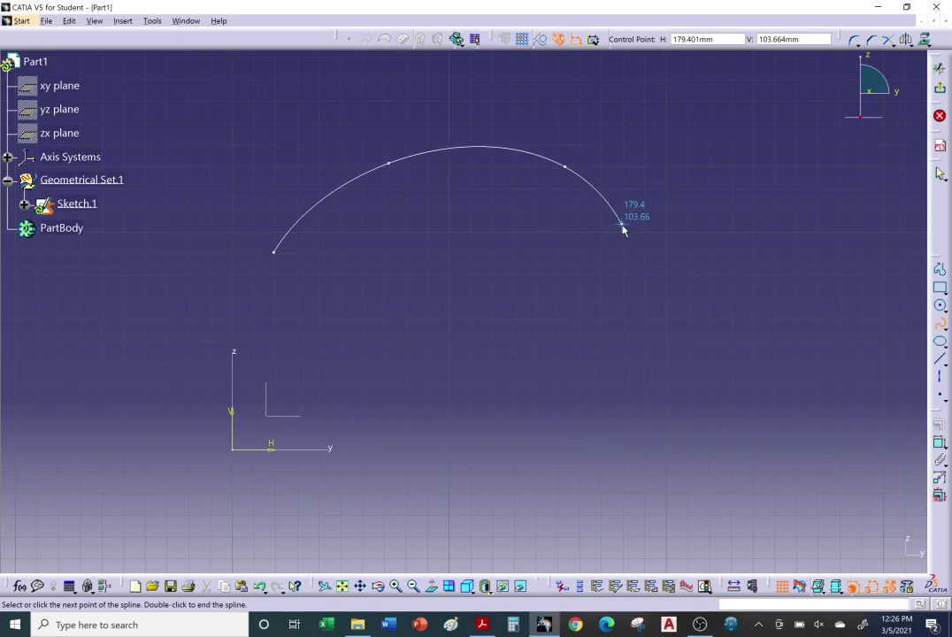
{"action": "key", "text": "Escape"}
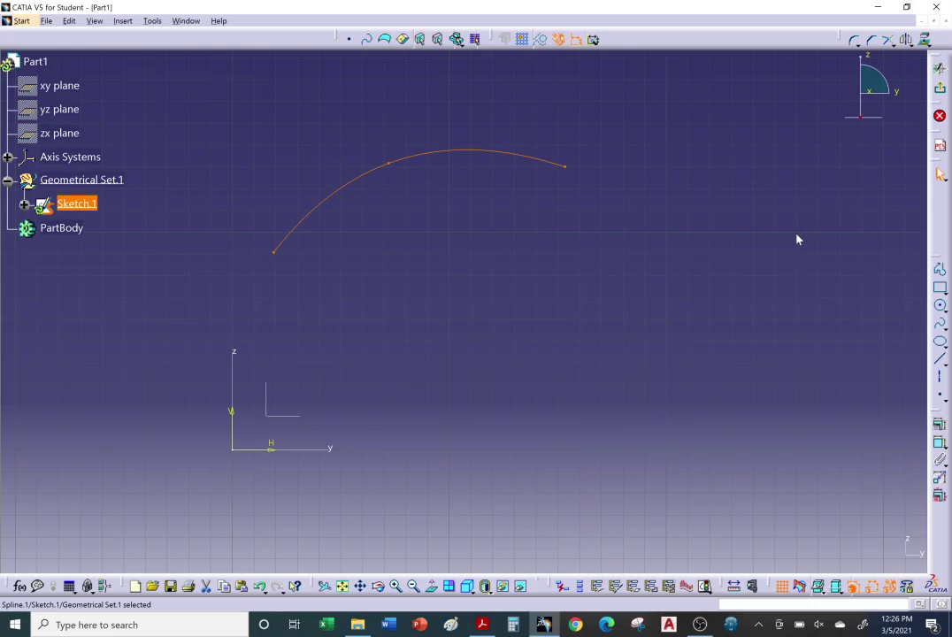
Step: Change the arched spline's line colour to cyan in its graphic properties
{"action": "right_click", "coordinate": [512, 157]}
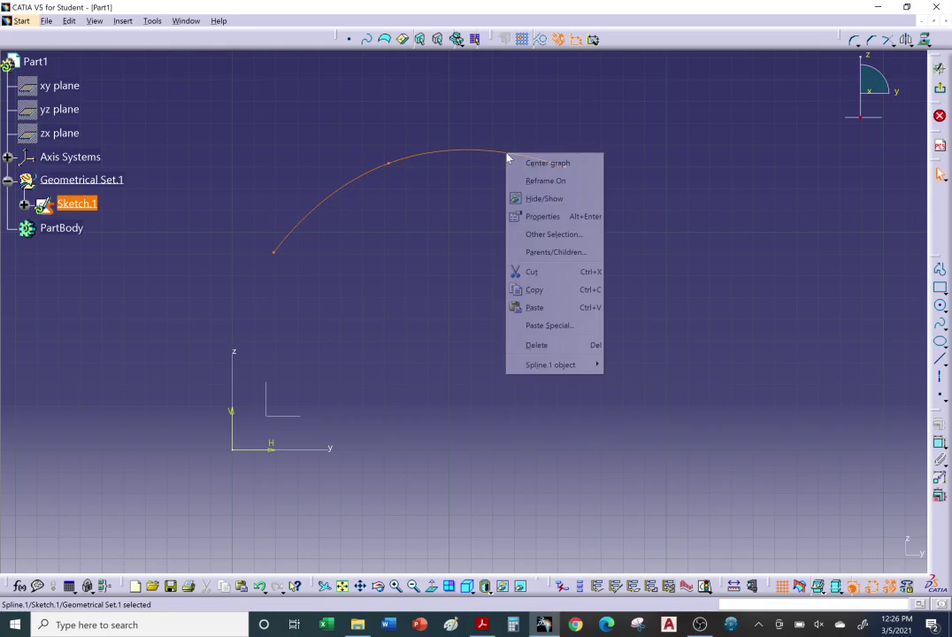
{"action": "left_click", "coordinate": [540, 212]}
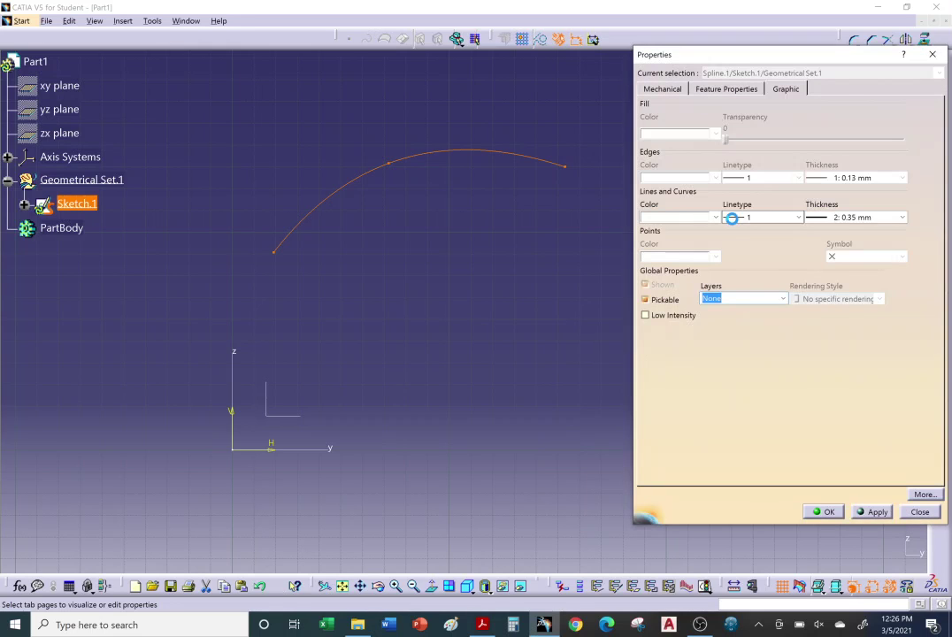
{"action": "left_click", "coordinate": [699, 217]}
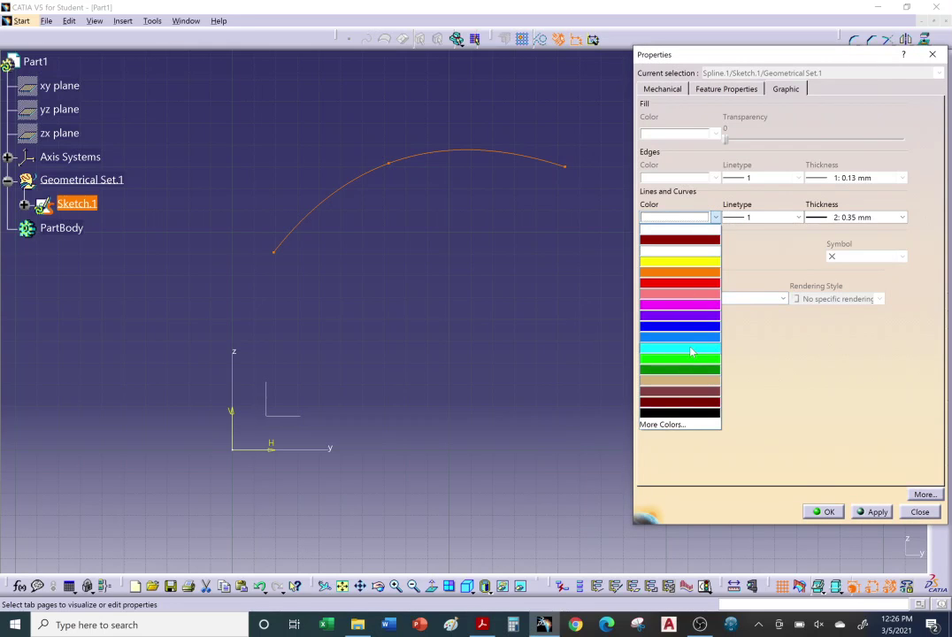
{"action": "left_click", "coordinate": [690, 347]}
{"action": "left_click", "coordinate": [821, 512]}
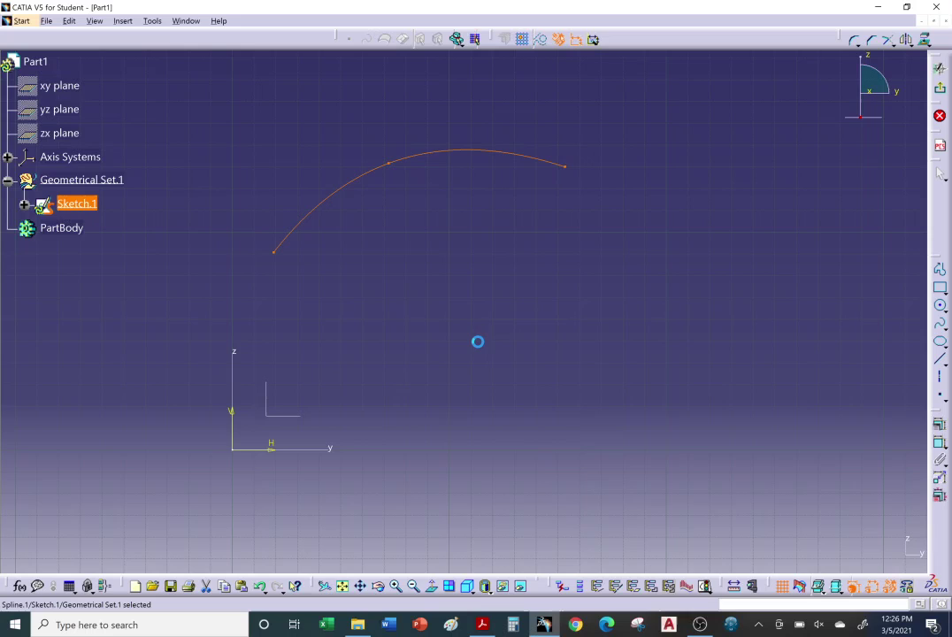
{"action": "left_click", "coordinate": [465, 265]}
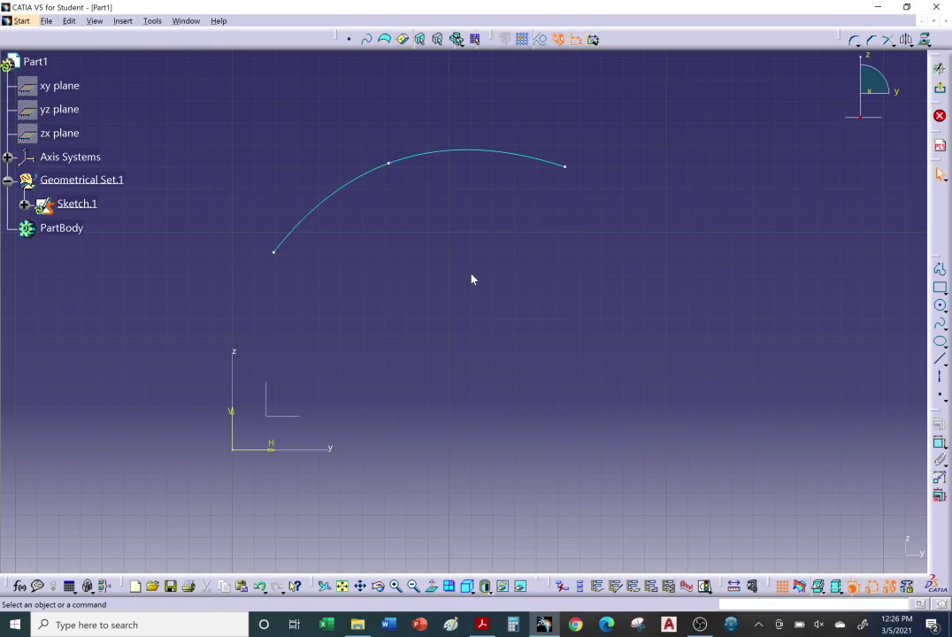
Step: Draw a second spline from the cyan curve's right endpoint through about H 144, V 72 mm to about H 170, V 24 mm
{"action": "left_click", "coordinate": [941, 325]}
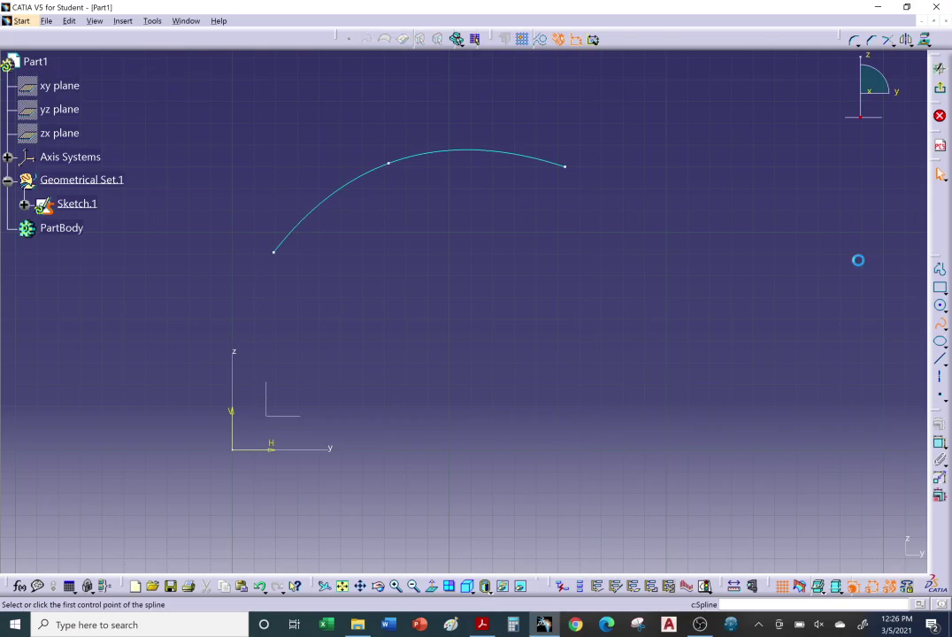
{"action": "left_click", "coordinate": [565, 167]}
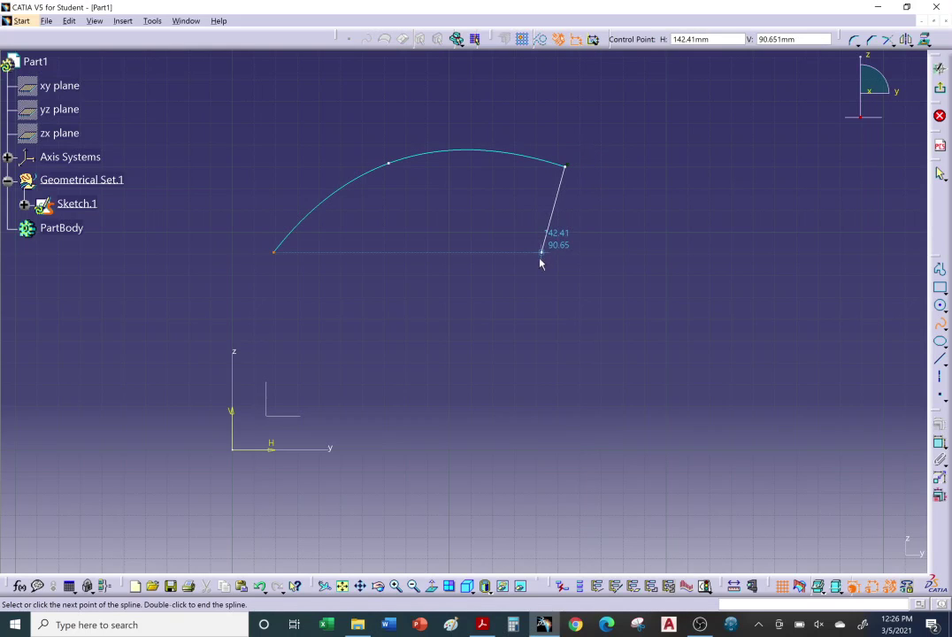
{"action": "left_click", "coordinate": [547, 293]}
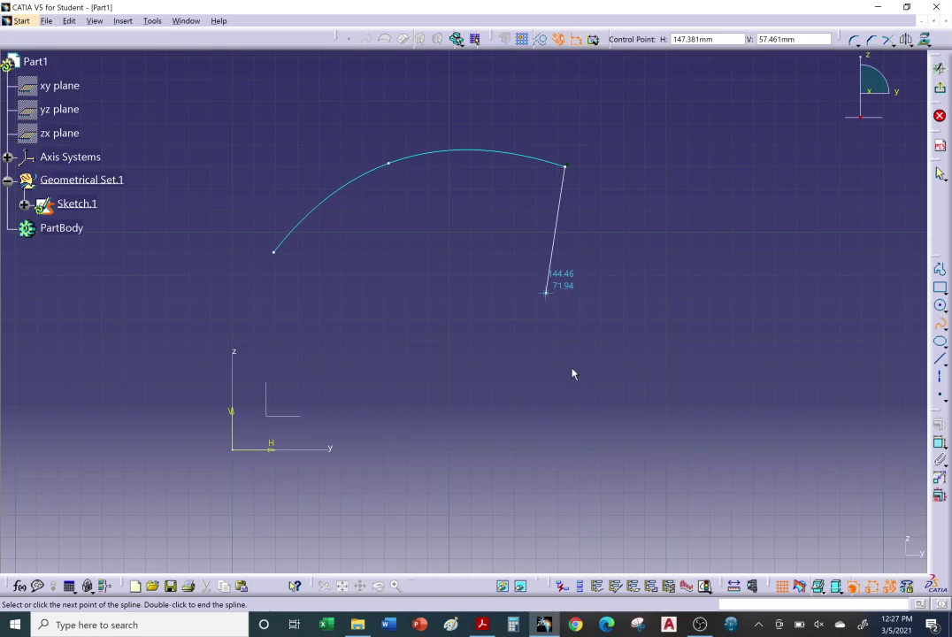
{"action": "left_click", "coordinate": [601, 397]}
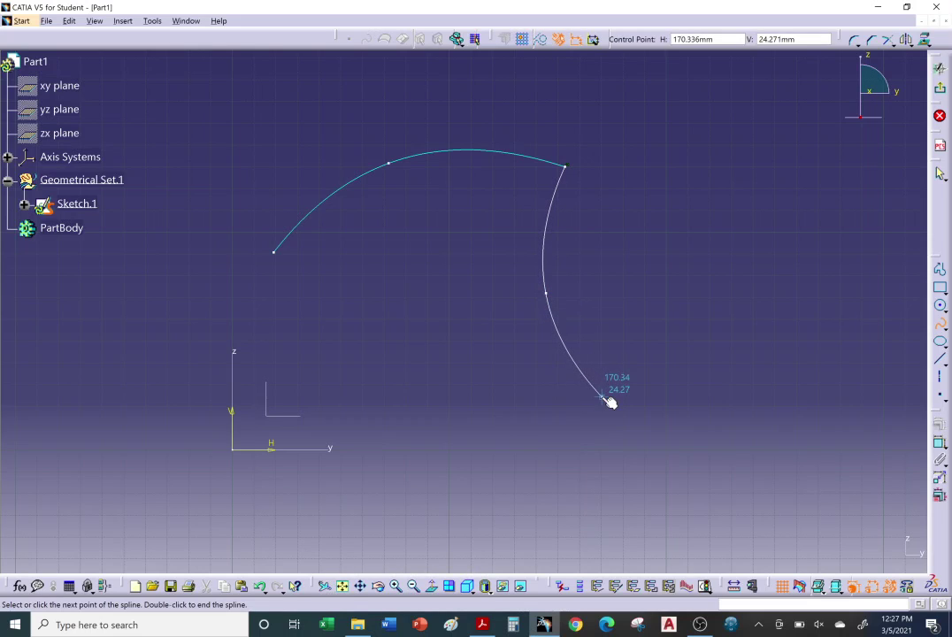
{"action": "left_click", "coordinate": [940, 324]}
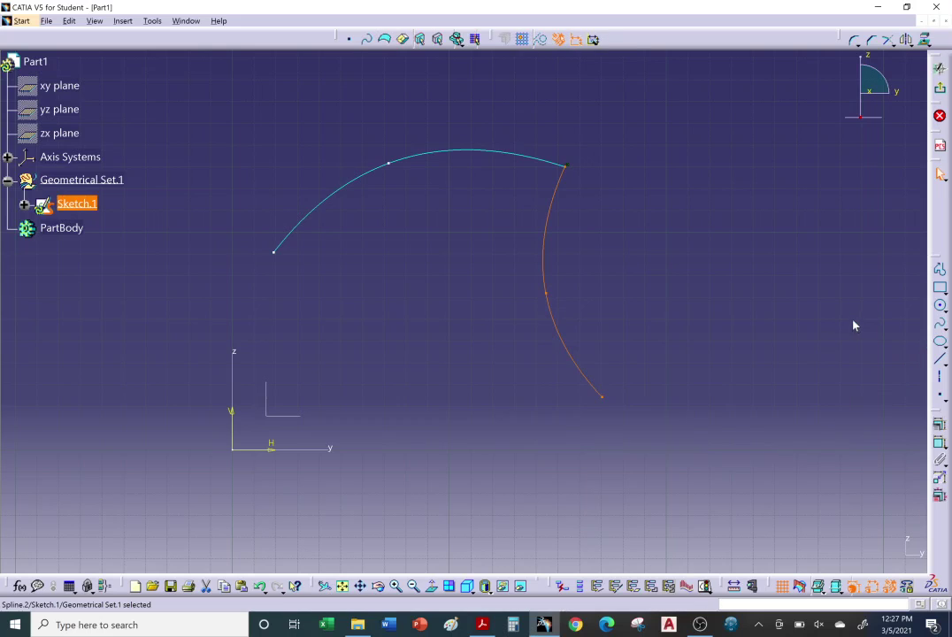
{"action": "left_click", "coordinate": [793, 283]}
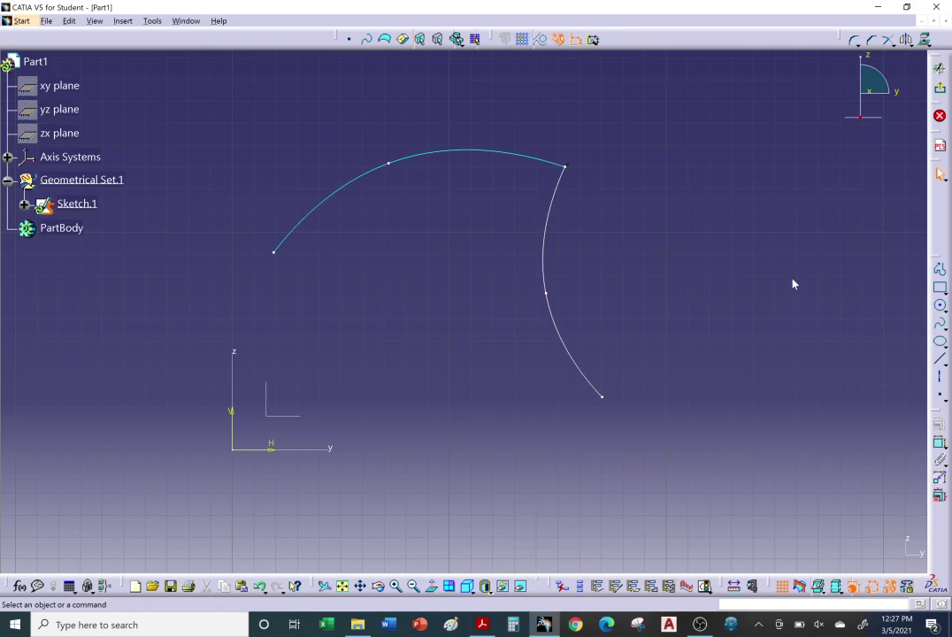
Step: Change the second spline's line colour to green in its graphic properties
{"action": "right_click", "coordinate": [544, 252]}
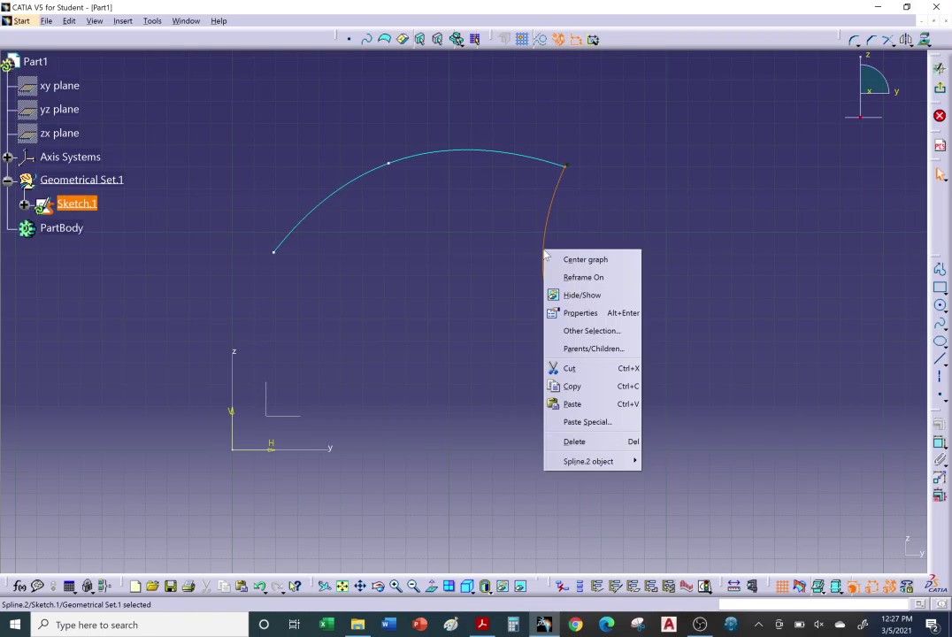
{"action": "left_click", "coordinate": [580, 313]}
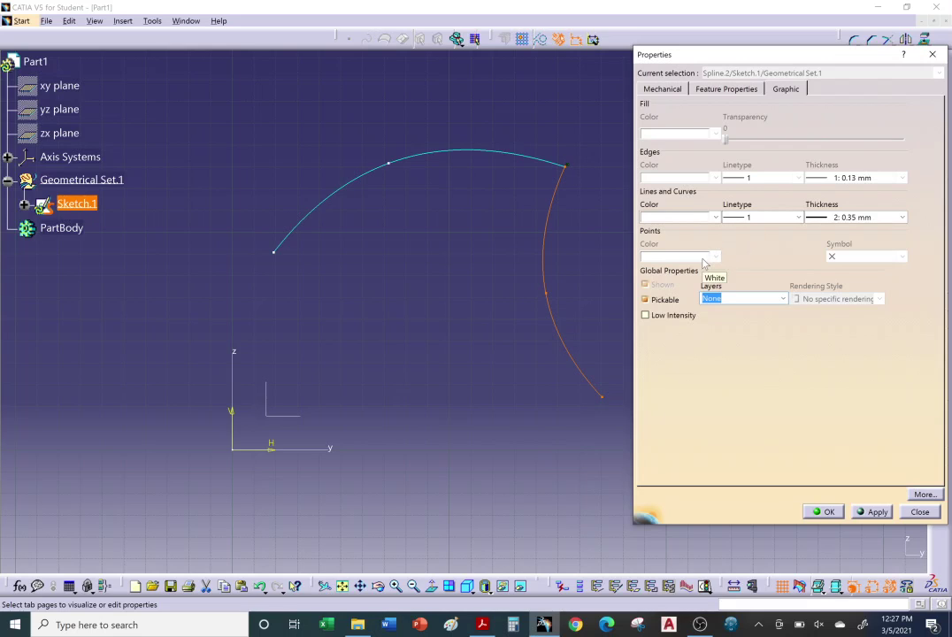
{"action": "left_click", "coordinate": [684, 216]}
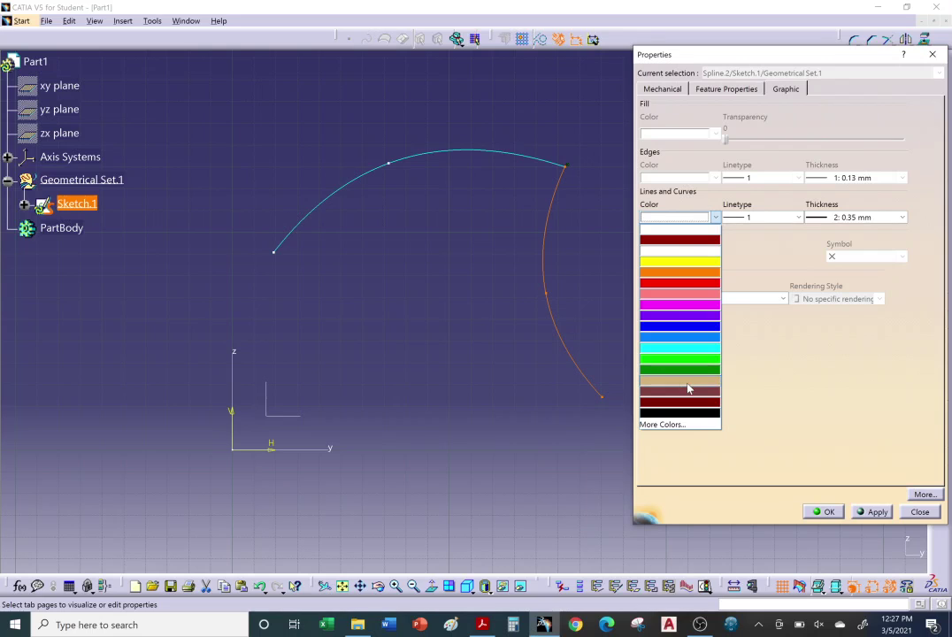
{"action": "left_click", "coordinate": [681, 370]}
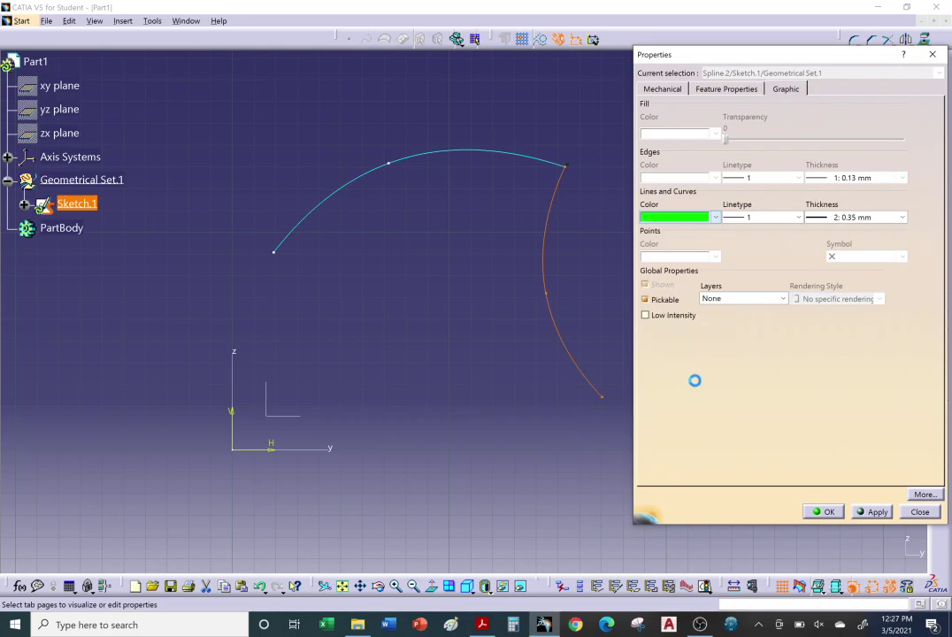
{"action": "left_click", "coordinate": [823, 511]}
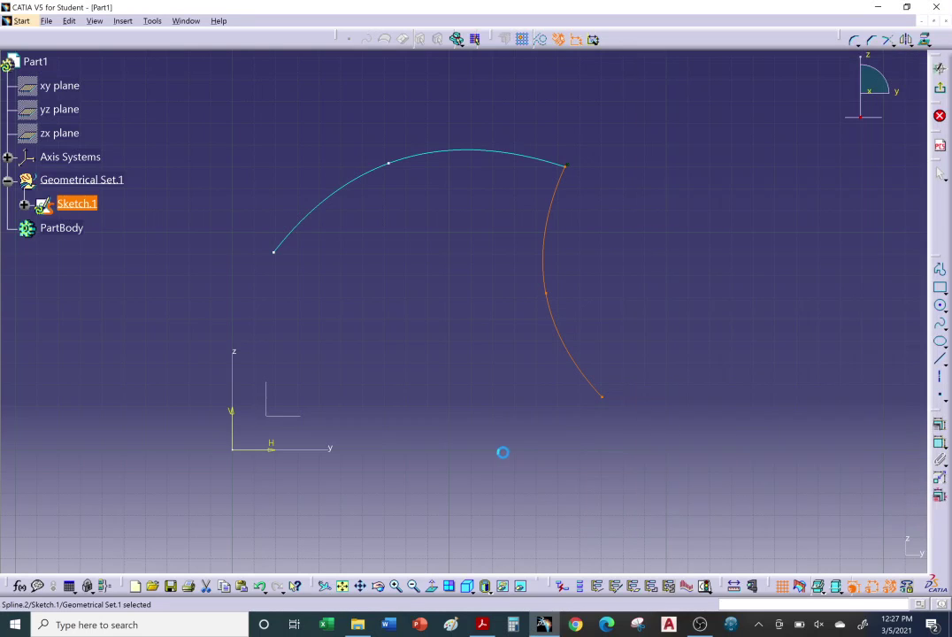
{"action": "left_click", "coordinate": [452, 333]}
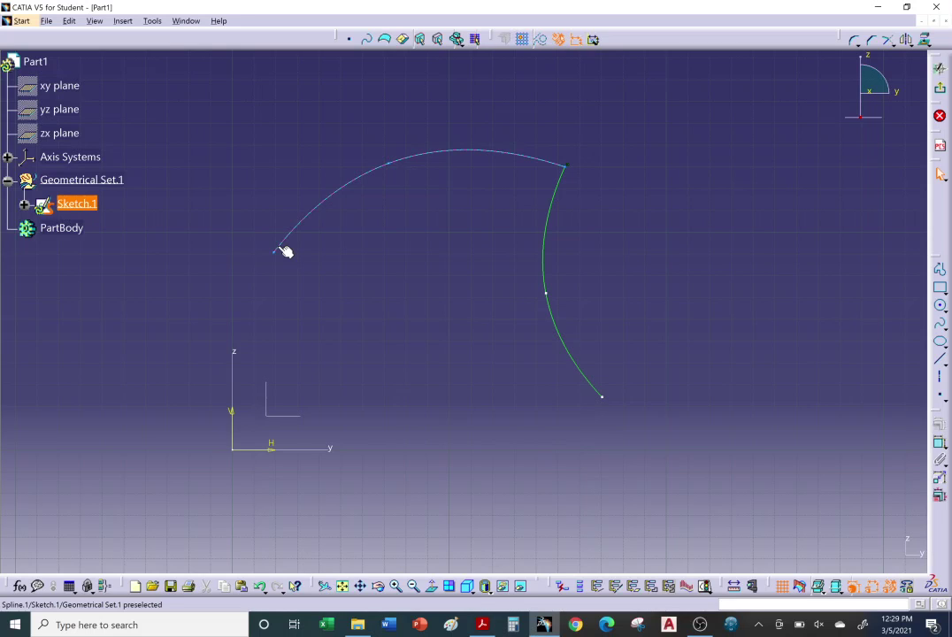
{"action": "left_click", "coordinate": [307, 224]}
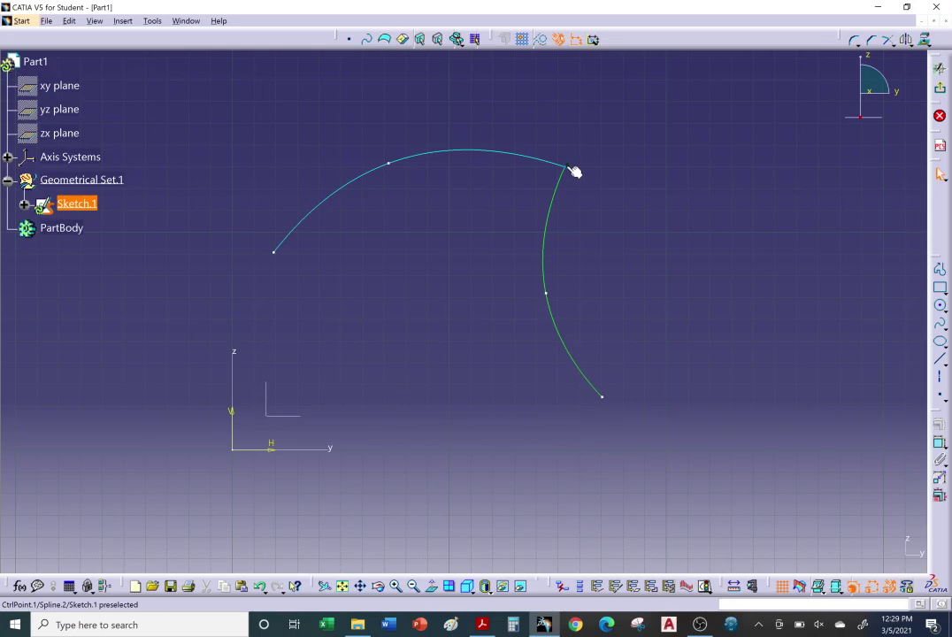
Step: Switch to Microsoft Edge and search Bing for images of "freeways"
{"action": "left_click", "coordinate": [486, 627]}
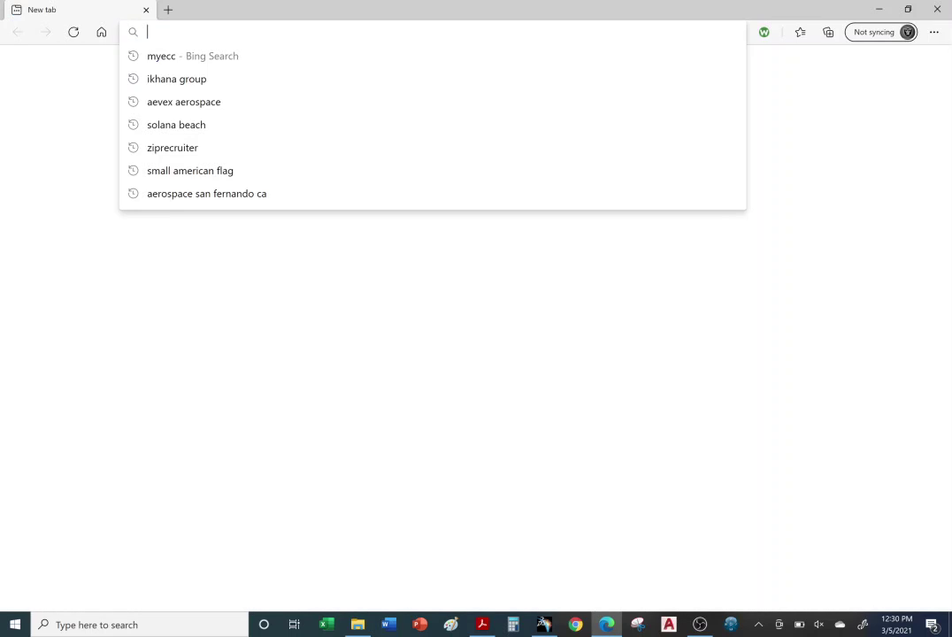
{"action": "type", "text": "free"}
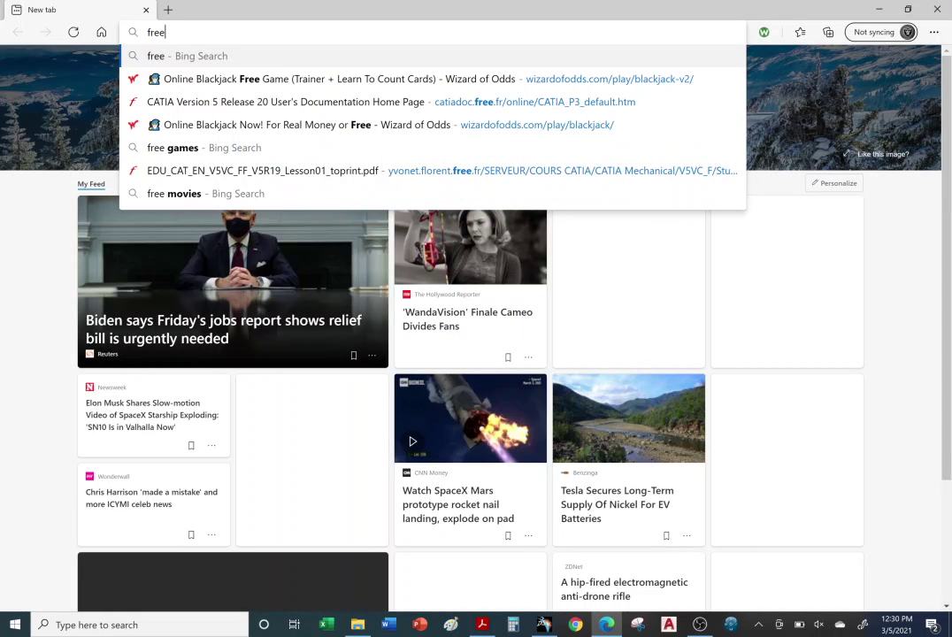
{"action": "type", "text": "ways"}
{"action": "key", "text": "Return"}
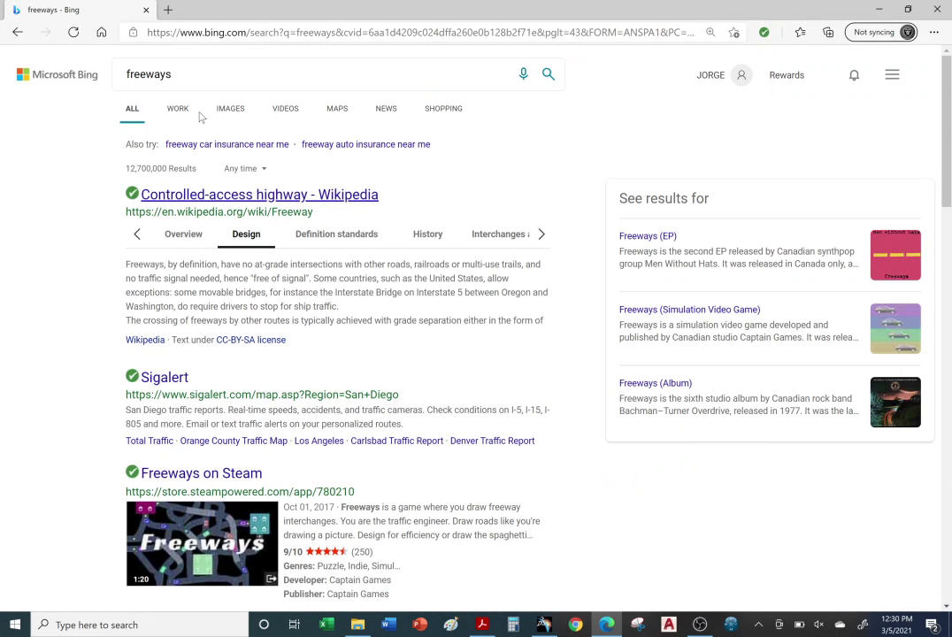
{"action": "left_click", "coordinate": [232, 109]}
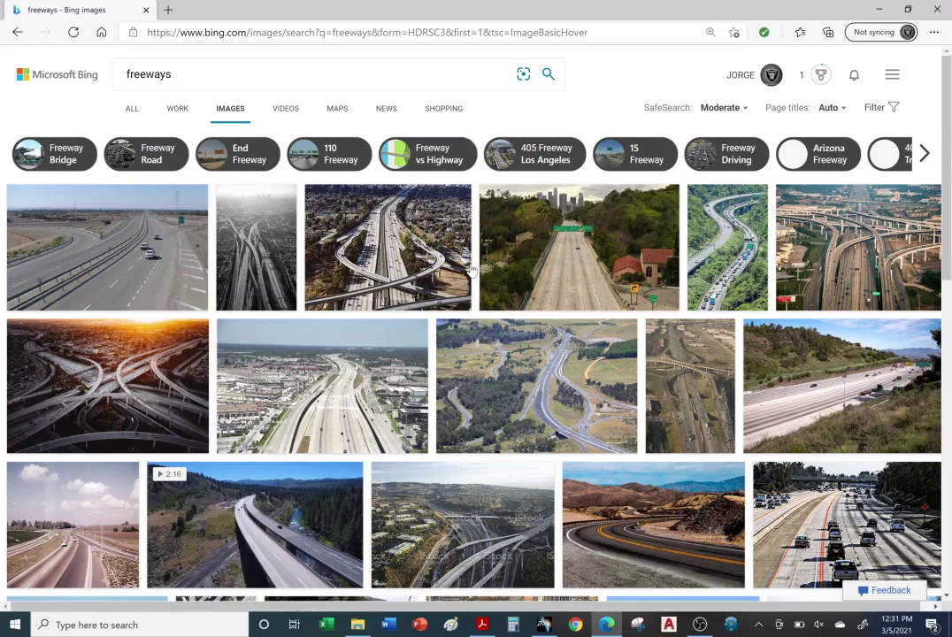
Step: Open the Los Angeles Magazine photo of a multi-level interchange at sunset from the freeways image results
{"action": "scroll", "coordinate": [473, 270], "scroll_direction": "down", "scroll_amount": 2}
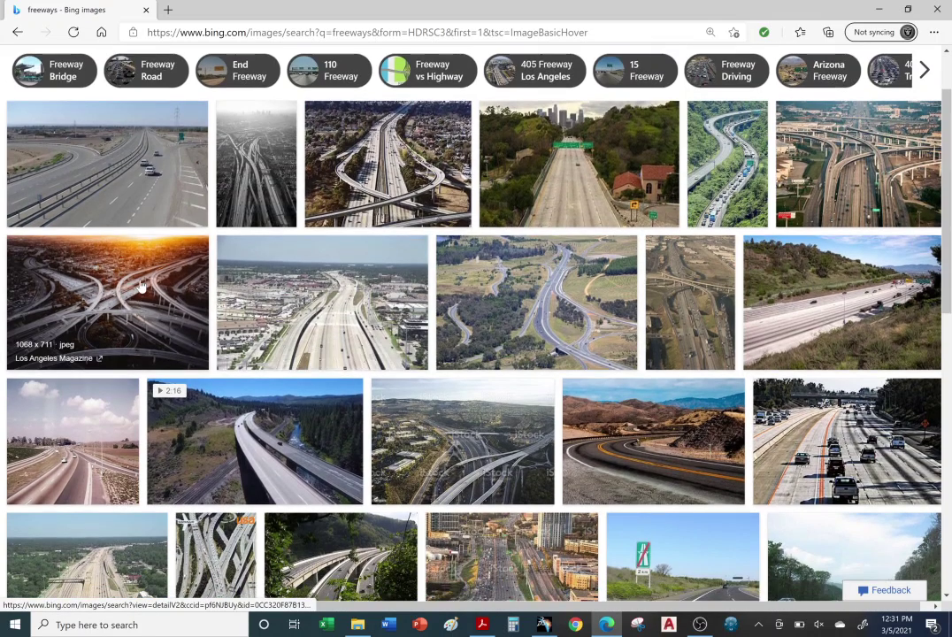
{"action": "left_click", "coordinate": [139, 286]}
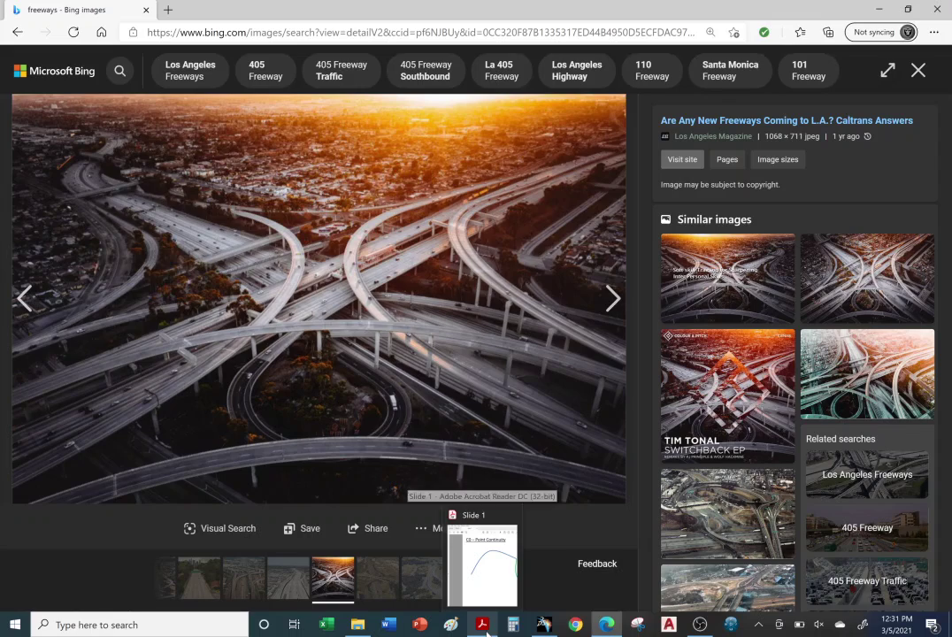
Step: Switch to Adobe Acrobat Reader, review the C1 – Tangent Continuity slide, and return to CATIA V5
{"action": "left_click", "coordinate": [484, 630]}
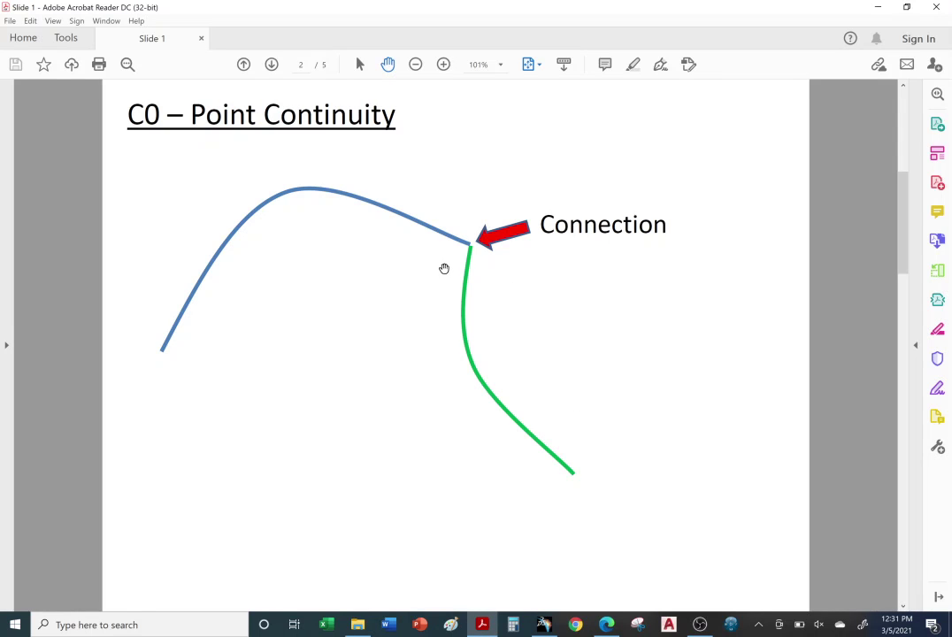
{"action": "scroll", "coordinate": [444, 268], "scroll_direction": "down", "scroll_amount": 2}
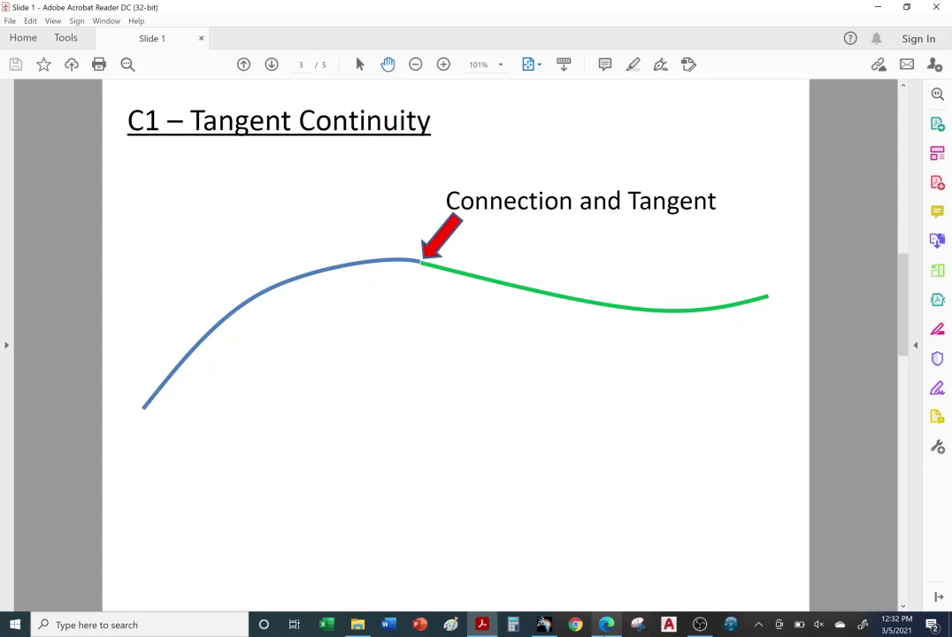
{"action": "left_click", "coordinate": [544, 625]}
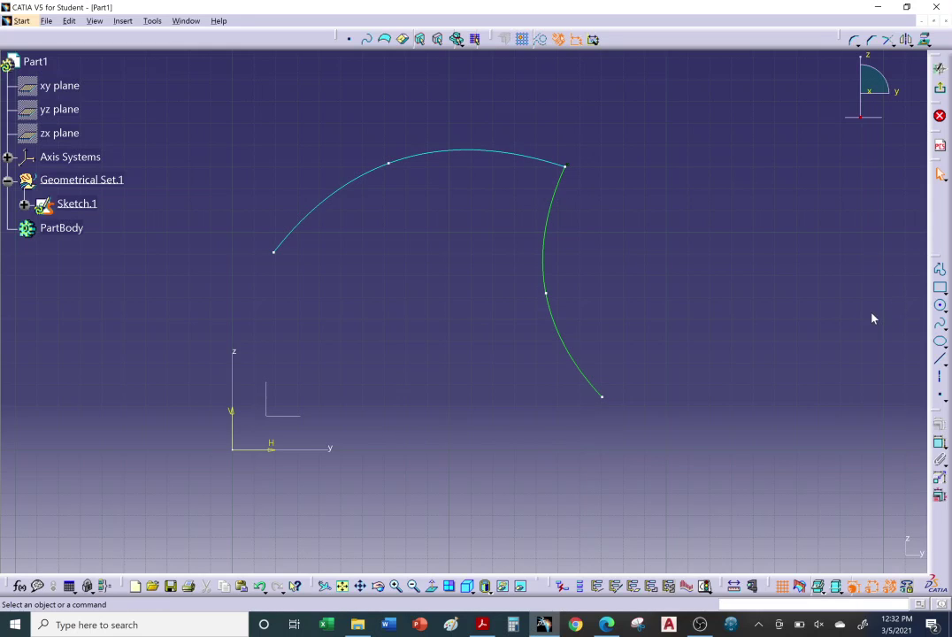
Step: Undock the Constraint and Operation toolbars and float them beside the curves
{"action": "left_click", "coordinate": [946, 311]}
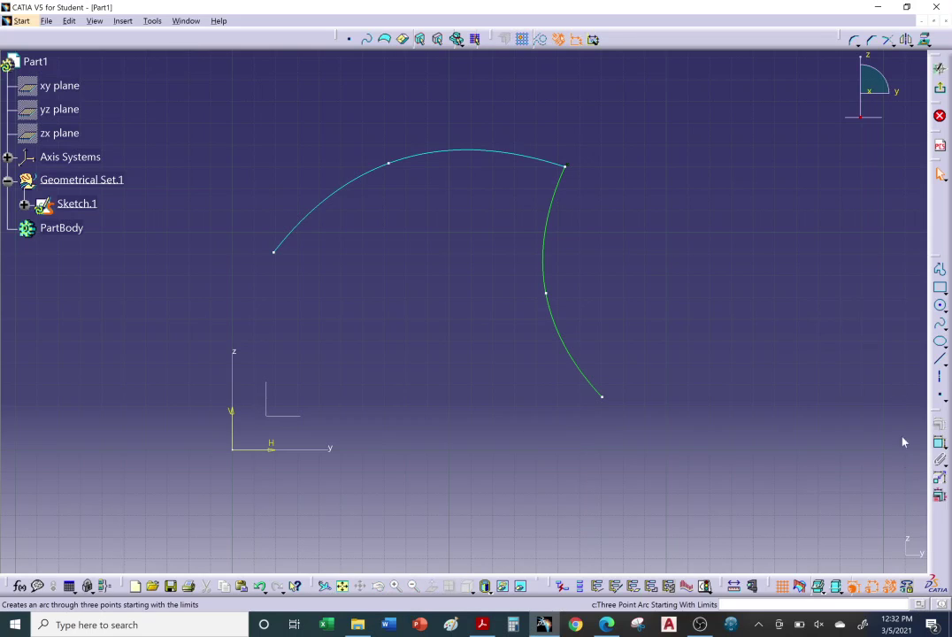
{"action": "left_click_drag", "start_coordinate": [941, 442], "coordinate": [857, 424]}
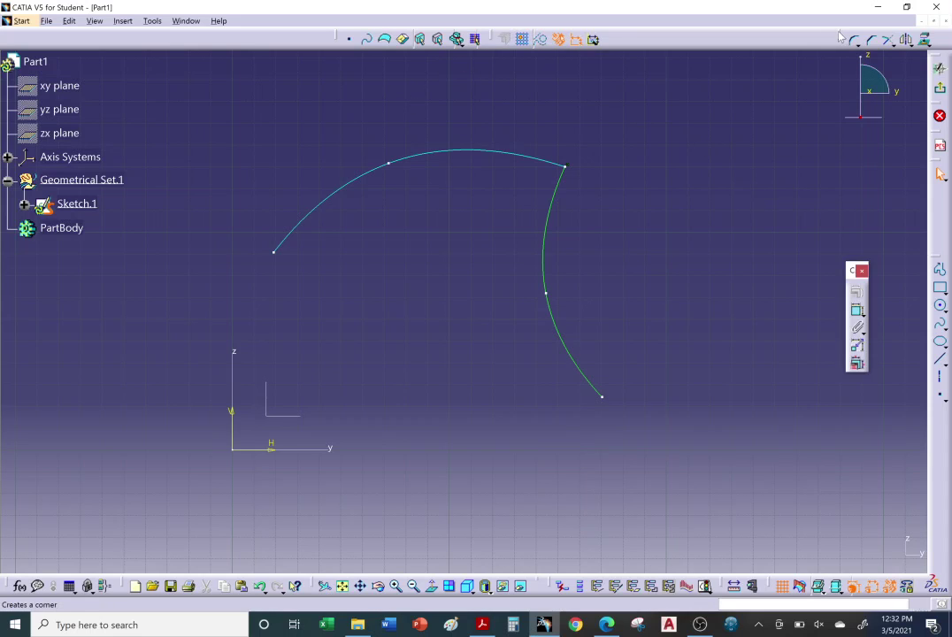
{"action": "left_click_drag", "start_coordinate": [843, 40], "coordinate": [715, 194]}
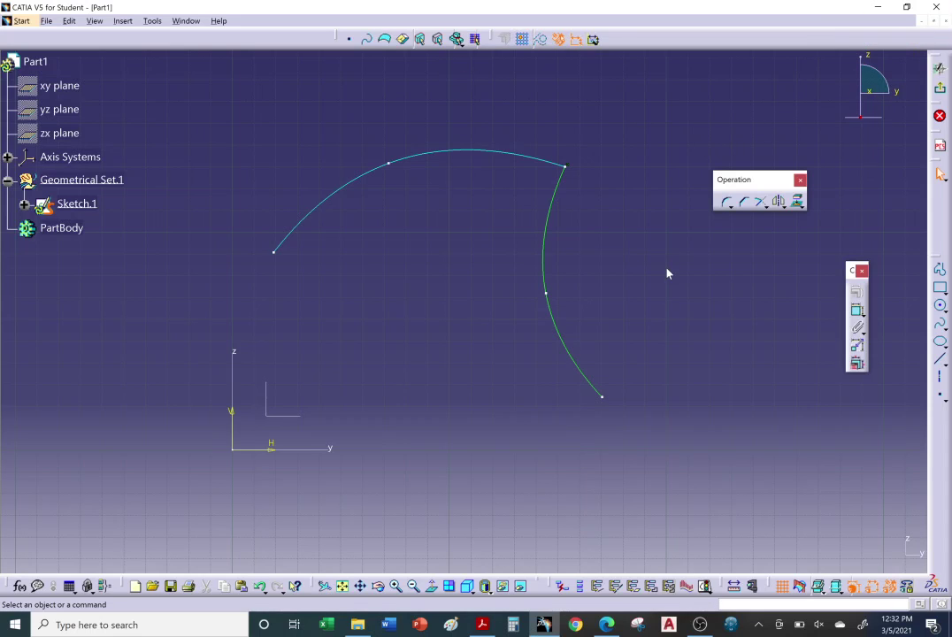
Step: Restore the default position of all toolbars in the Customize settings, accept the reset, and close the dialog
{"action": "right_click", "coordinate": [761, 200]}
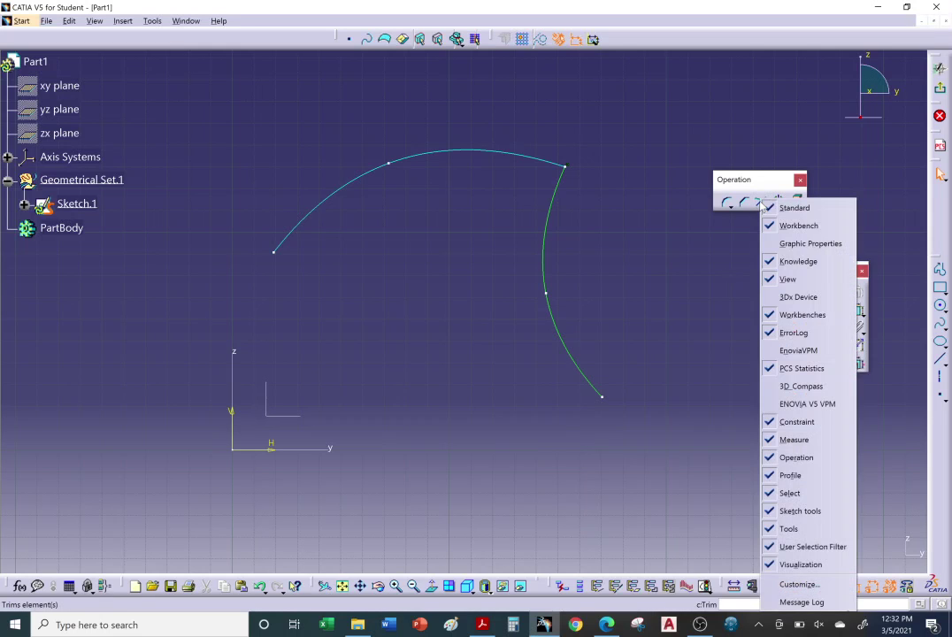
{"action": "left_click", "coordinate": [829, 584]}
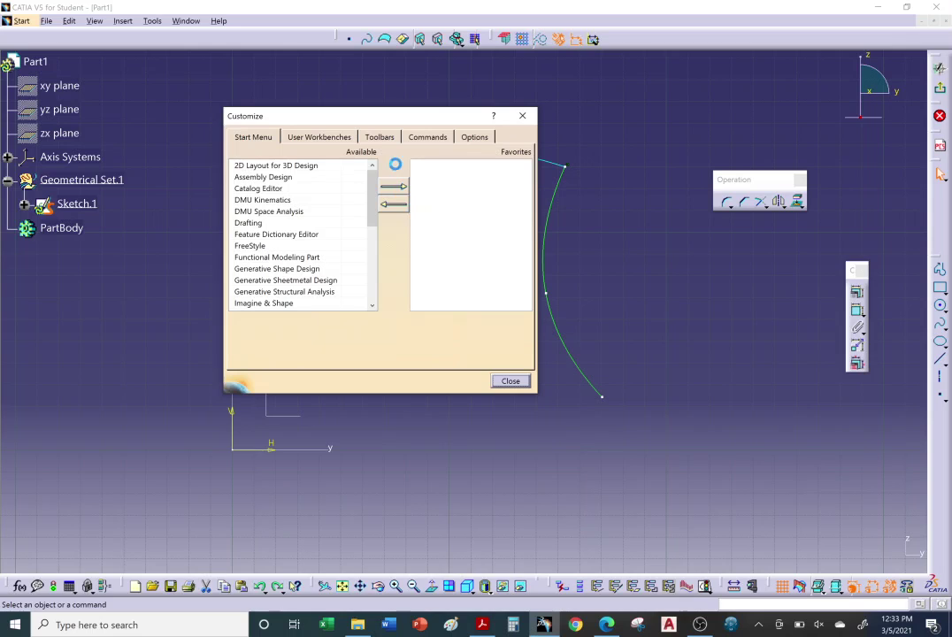
{"action": "left_click", "coordinate": [381, 138]}
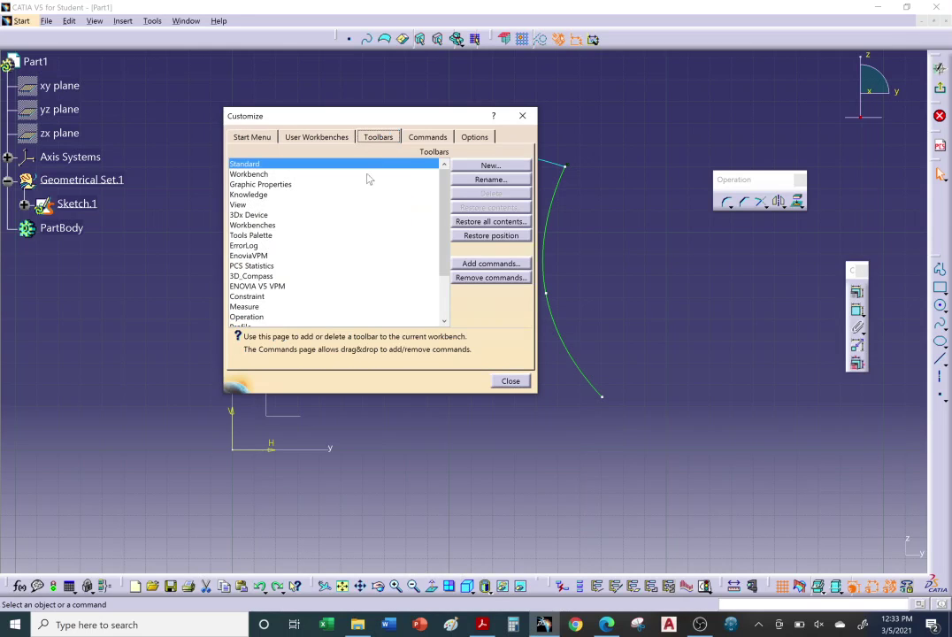
{"action": "left_click", "coordinate": [490, 236]}
{"action": "left_click", "coordinate": [468, 337]}
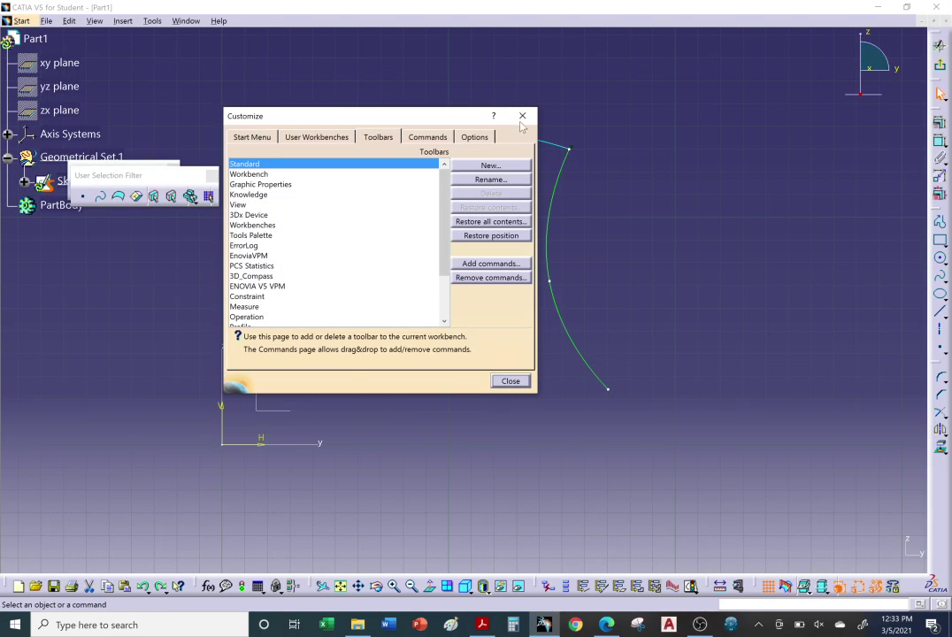
{"action": "left_click", "coordinate": [522, 116]}
Step: Drag out and close the floating User Selection Filter and Sketch tools toolbars covering the specification tree
{"action": "left_click_drag", "start_coordinate": [247, 126], "coordinate": [502, 75]}
{"action": "left_click", "coordinate": [509, 70]}
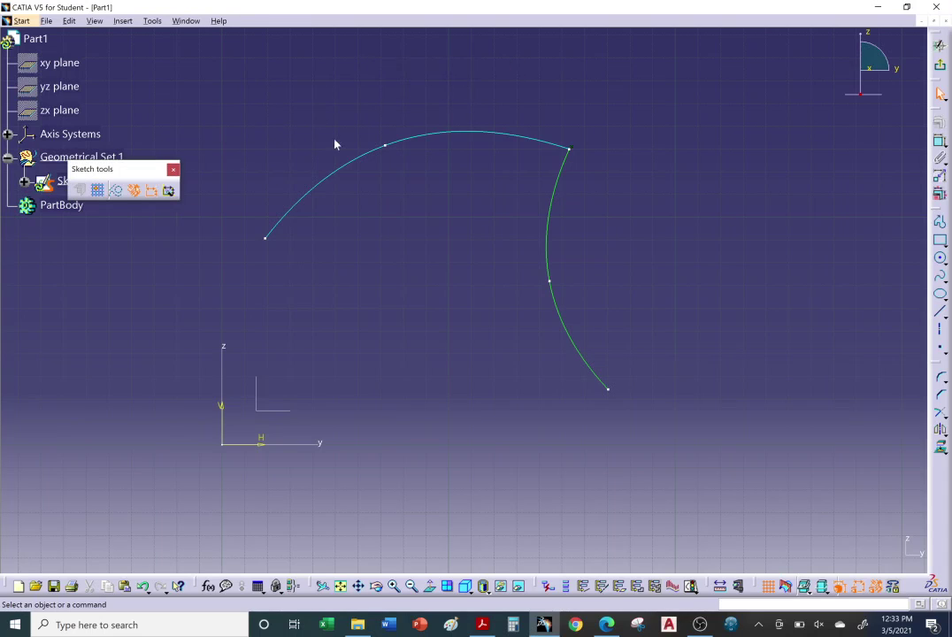
{"action": "mouse_move", "coordinate": [138, 170]}
{"action": "left_mouse_down"}
{"action": "mouse_move", "coordinate": [434, 123]}
{"action": "mouse_move", "coordinate": [737, 206]}
{"action": "left_mouse_up"}
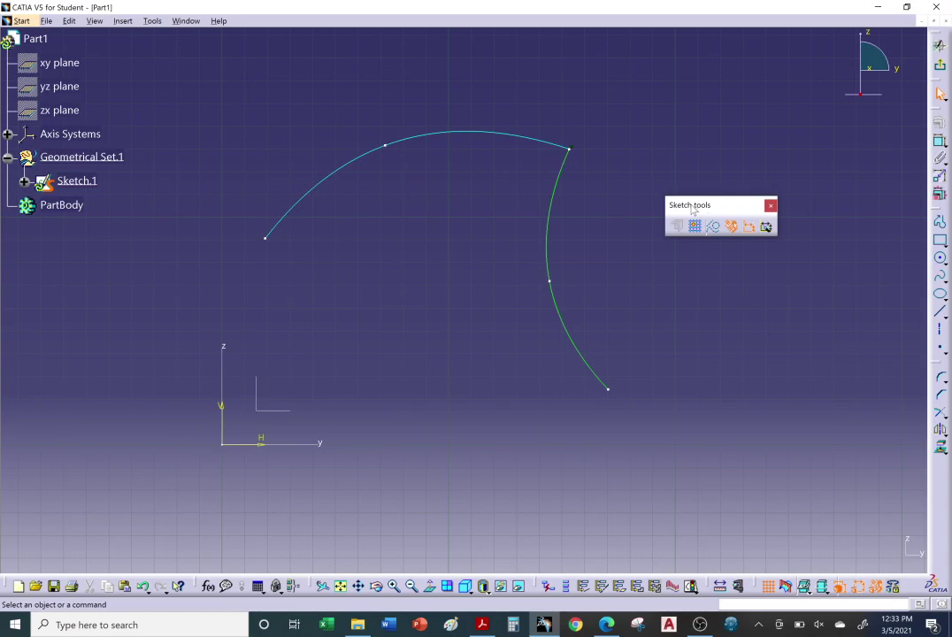
{"action": "left_click", "coordinate": [770, 208]}
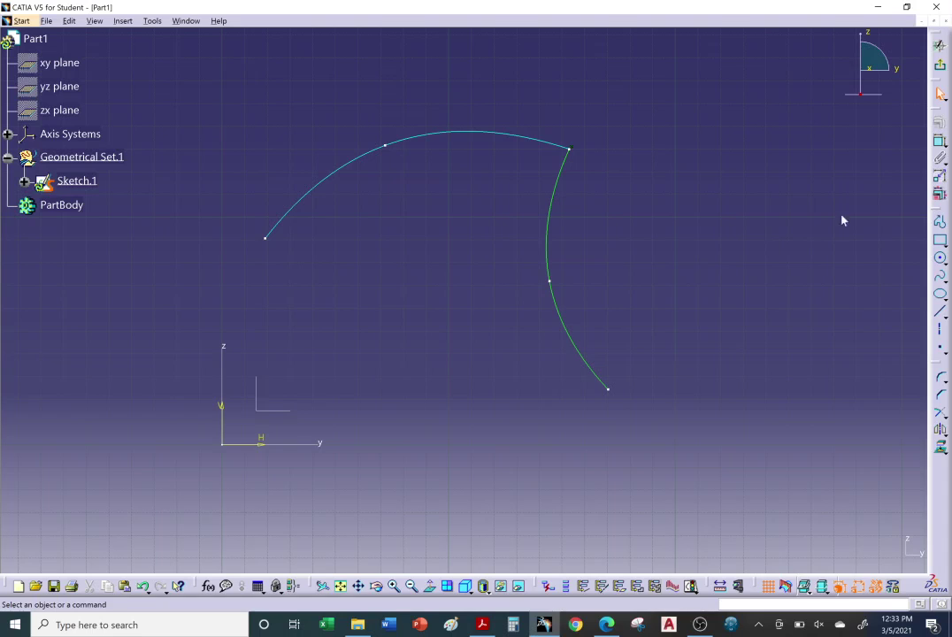
Step: Display the Sketch tools toolbar again and float it in the empty area beside the green spline
{"action": "right_click", "coordinate": [940, 142]}
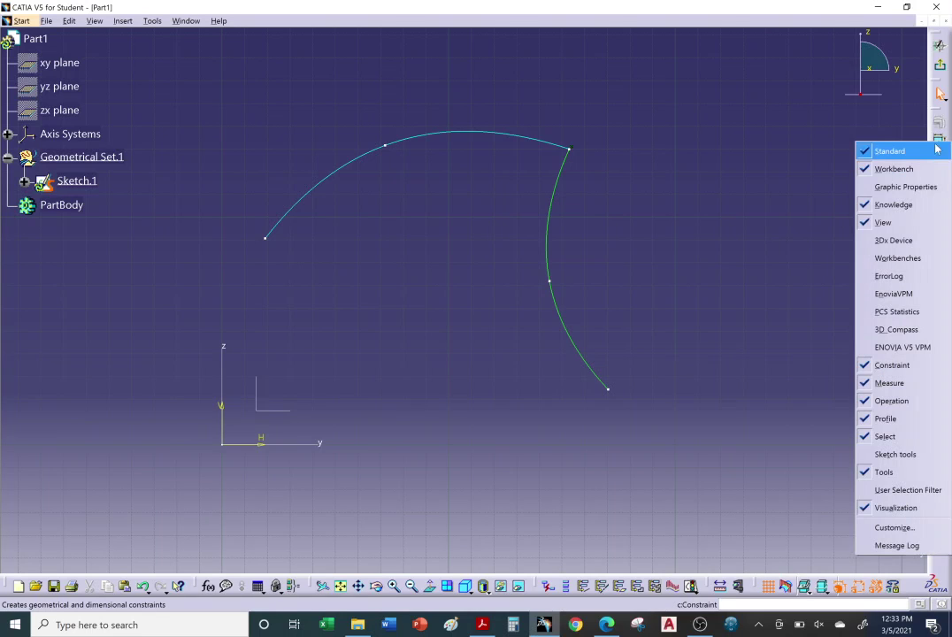
{"action": "left_click", "coordinate": [896, 454]}
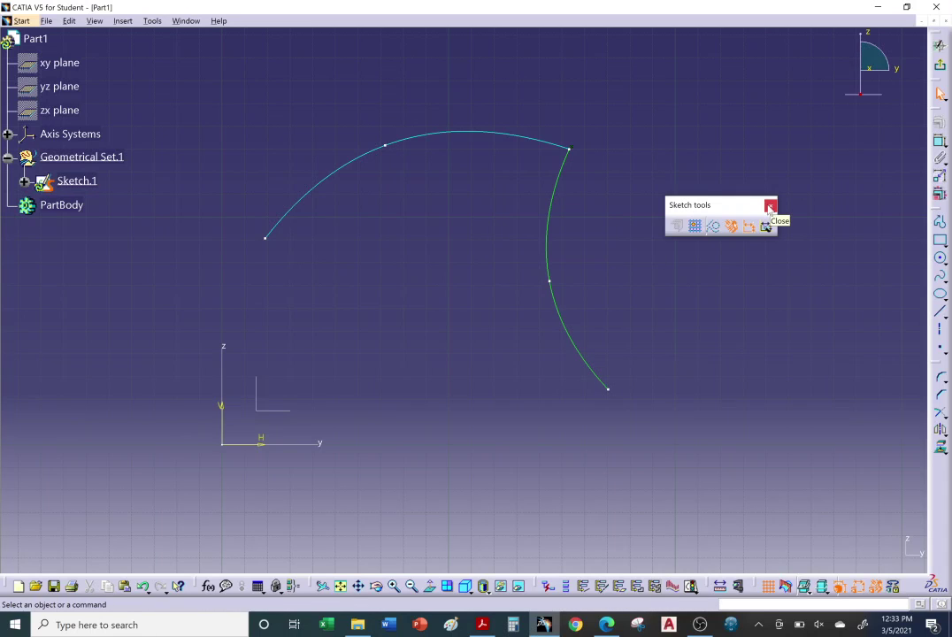
{"action": "mouse_move", "coordinate": [741, 210]}
{"action": "left_mouse_down"}
{"action": "mouse_move", "coordinate": [769, 161]}
{"action": "mouse_move", "coordinate": [776, 171]}
{"action": "left_mouse_up"}
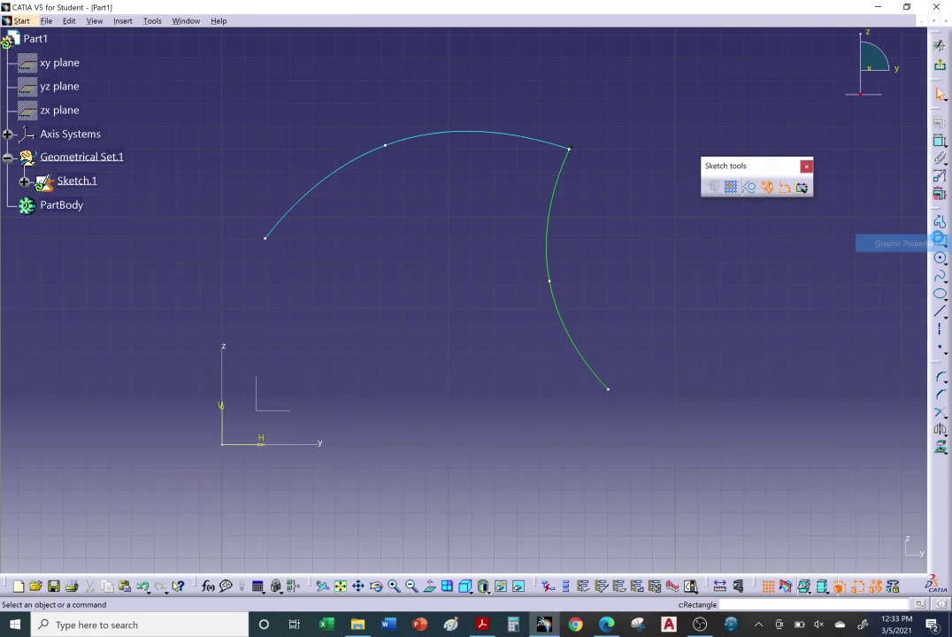
Step: Display the Graphic Properties toolbar, hide it again, and show the 3Dx Device toolbar in its place
{"action": "left_click", "coordinate": [940, 239]}
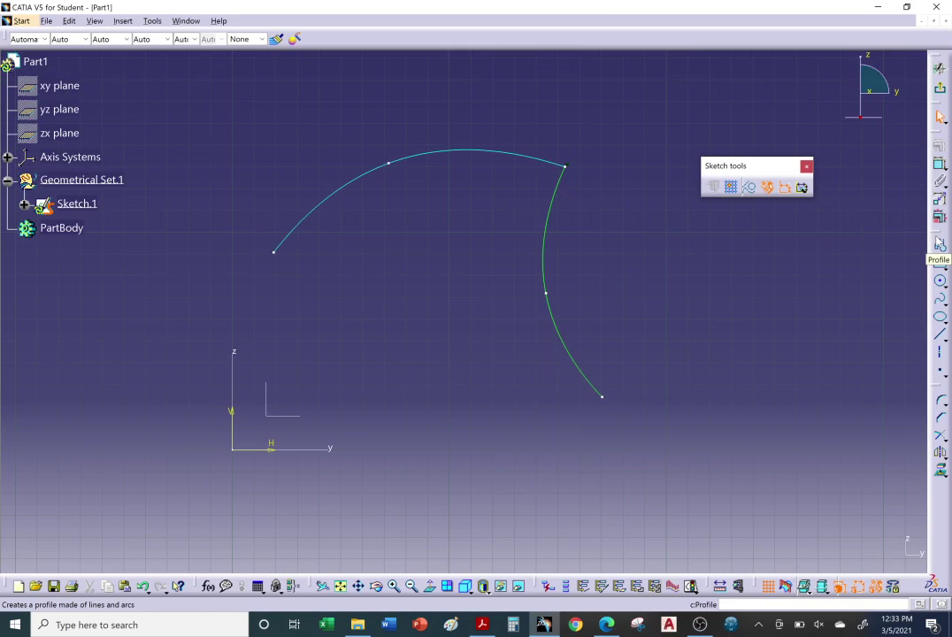
{"action": "left_click", "coordinate": [940, 242]}
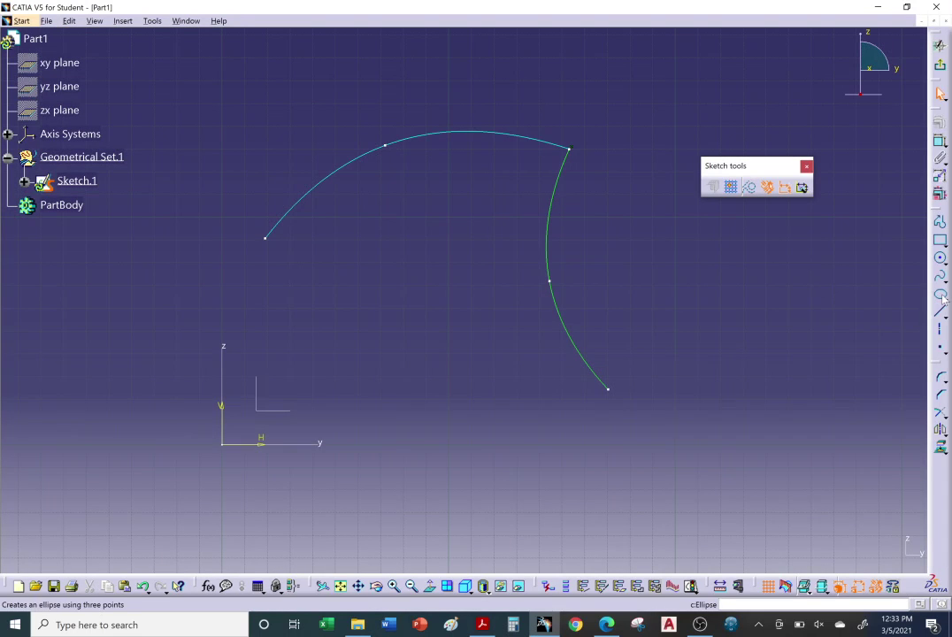
{"action": "left_click", "coordinate": [940, 278]}
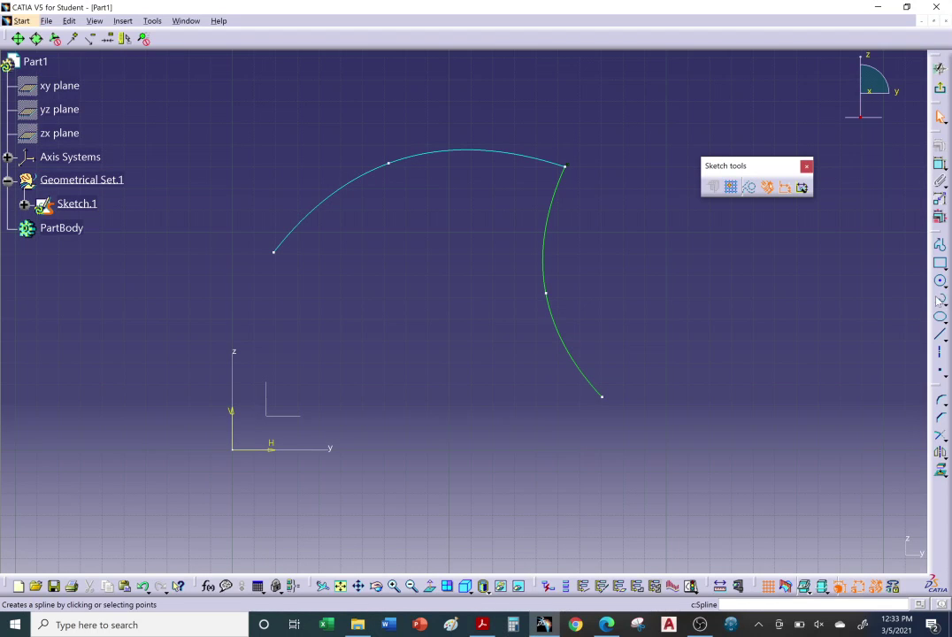
{"action": "left_click", "coordinate": [940, 300]}
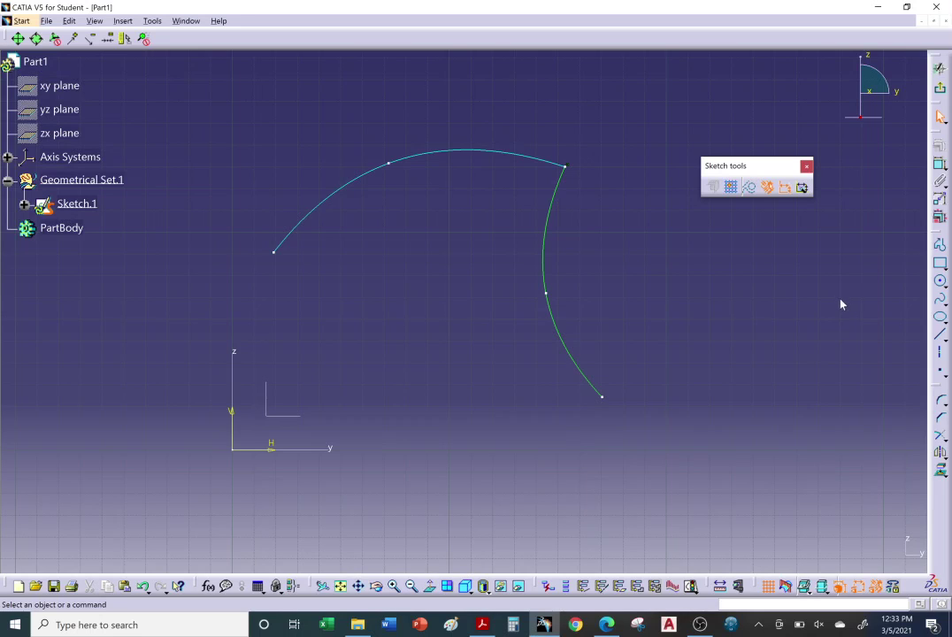
Step: Create a trimmed corner of about 21 mm radius between the cyan and green splines where they meet
{"action": "left_click", "coordinate": [940, 403]}
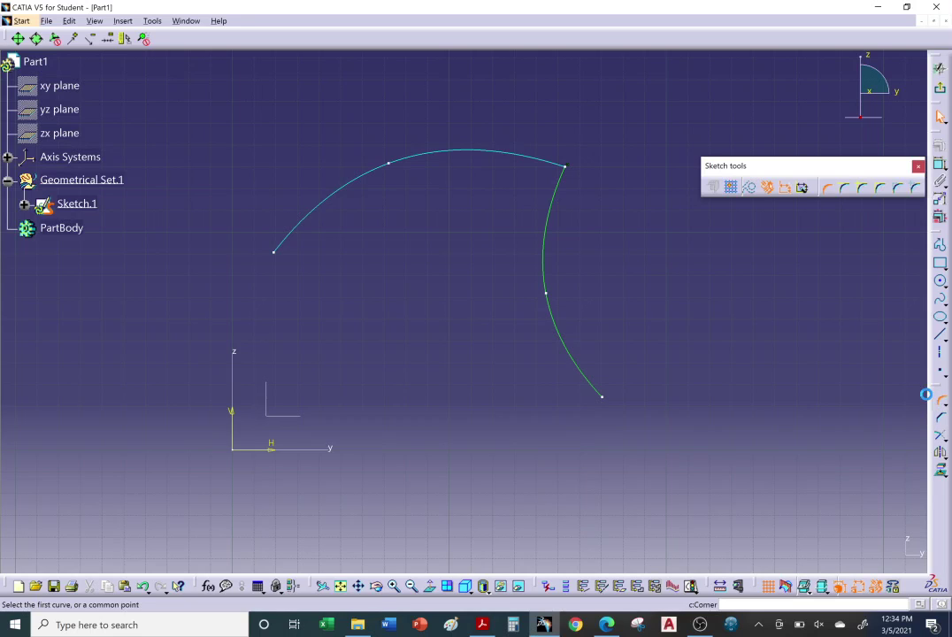
{"action": "left_click", "coordinate": [529, 165]}
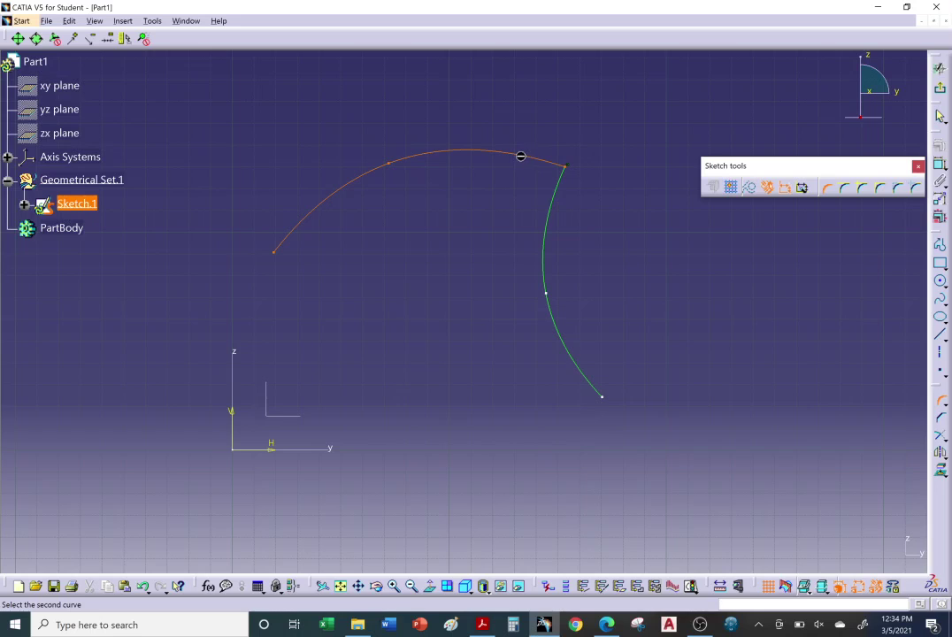
{"action": "left_click", "coordinate": [557, 189]}
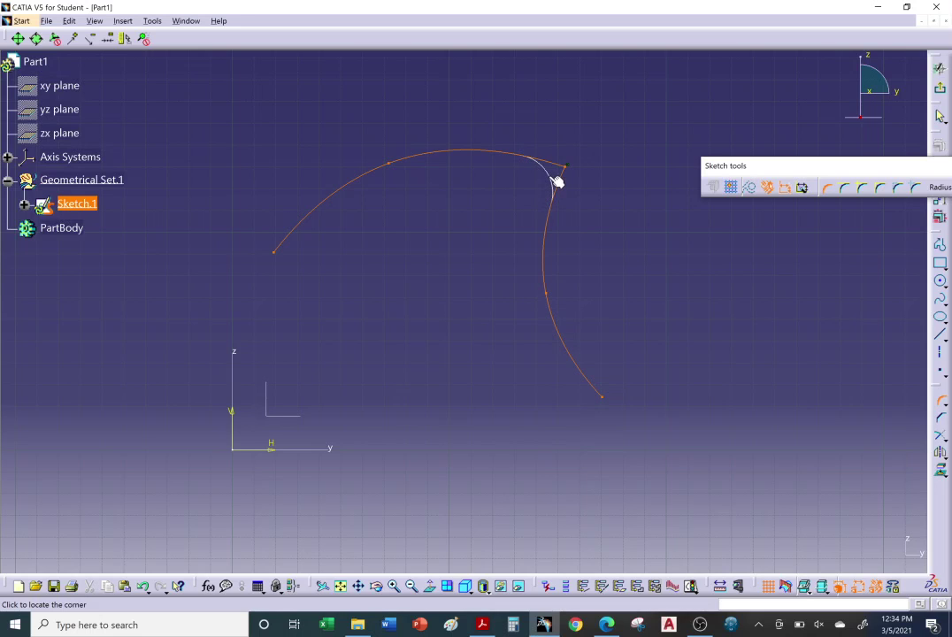
{"action": "left_click", "coordinate": [555, 183]}
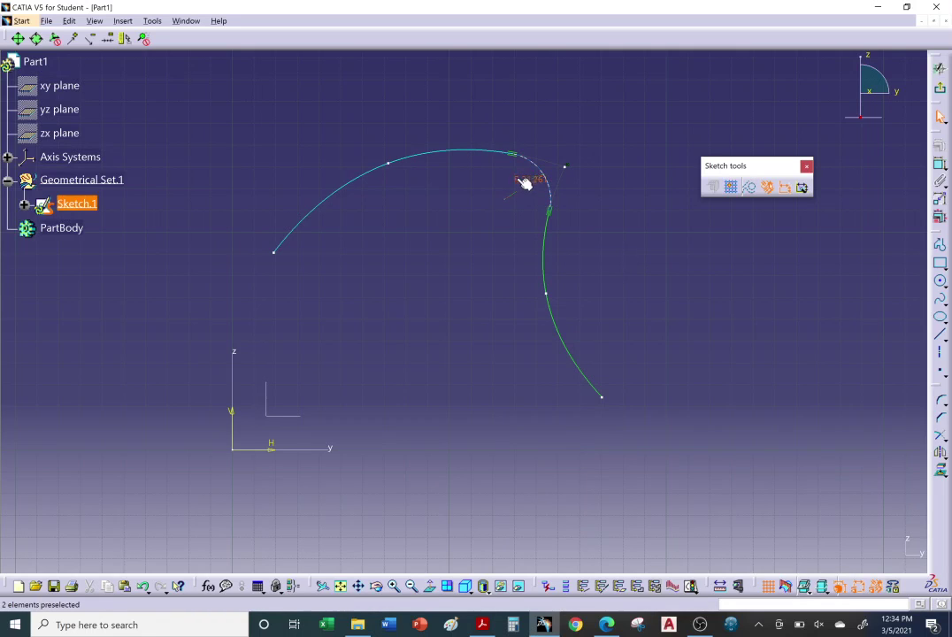
Step: Move the corner's radius dimension outside the arc, above the original intersection point, and deselect it
{"action": "left_click_drag", "start_coordinate": [531, 182], "coordinate": [591, 138]}
{"action": "left_click", "coordinate": [610, 188]}
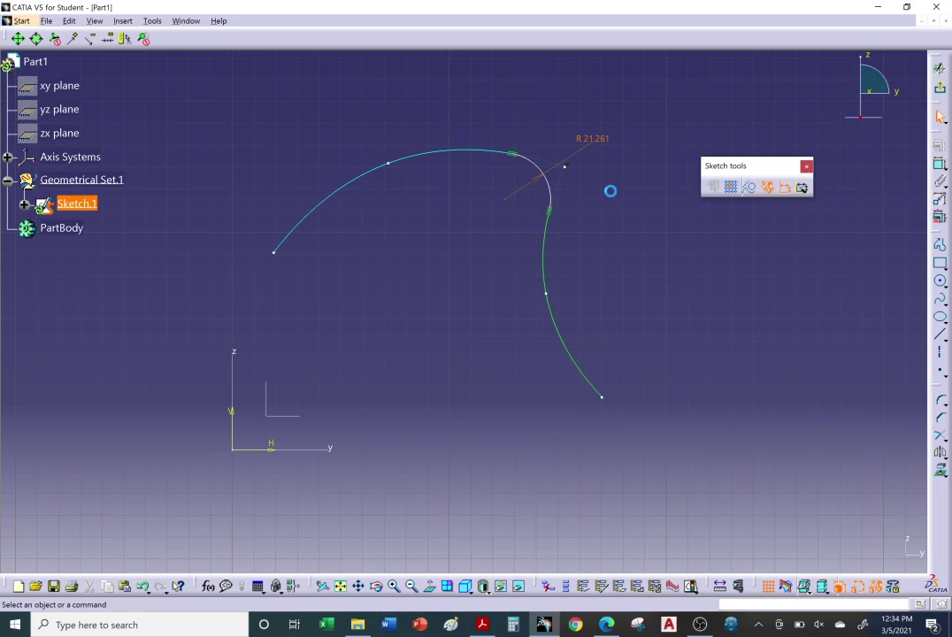
{"action": "scroll", "coordinate": [567, 184], "scroll_direction": "up", "scroll_amount": 3}
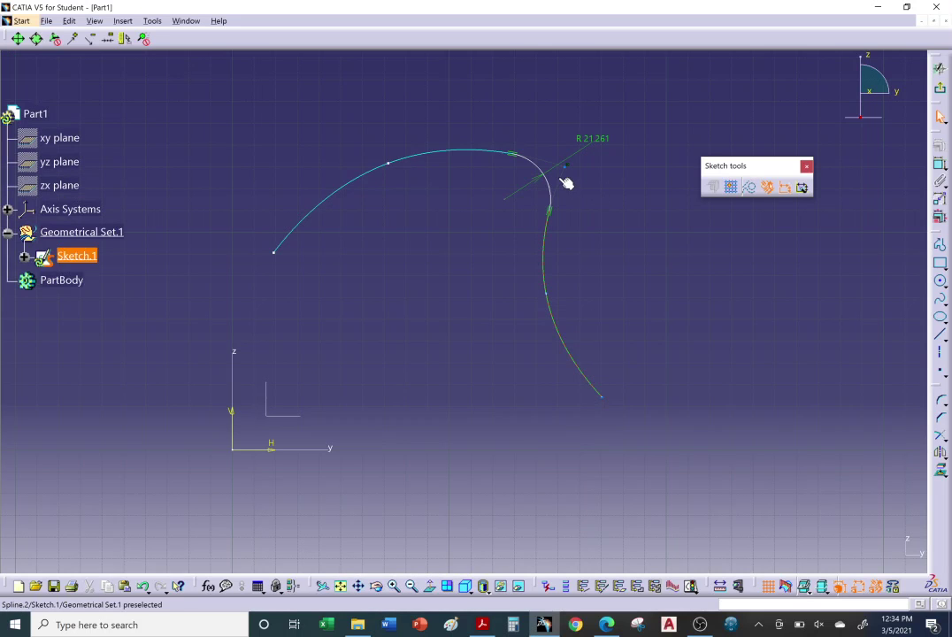
{"action": "mouse_move", "coordinate": [557, 187]}
{"action": "middle_mouse_down"}
{"action": "mouse_move", "coordinate": [557, 206]}
{"action": "mouse_move", "coordinate": [580, 198]}
{"action": "mouse_move", "coordinate": [596, 216]}
{"action": "middle_mouse_up"}
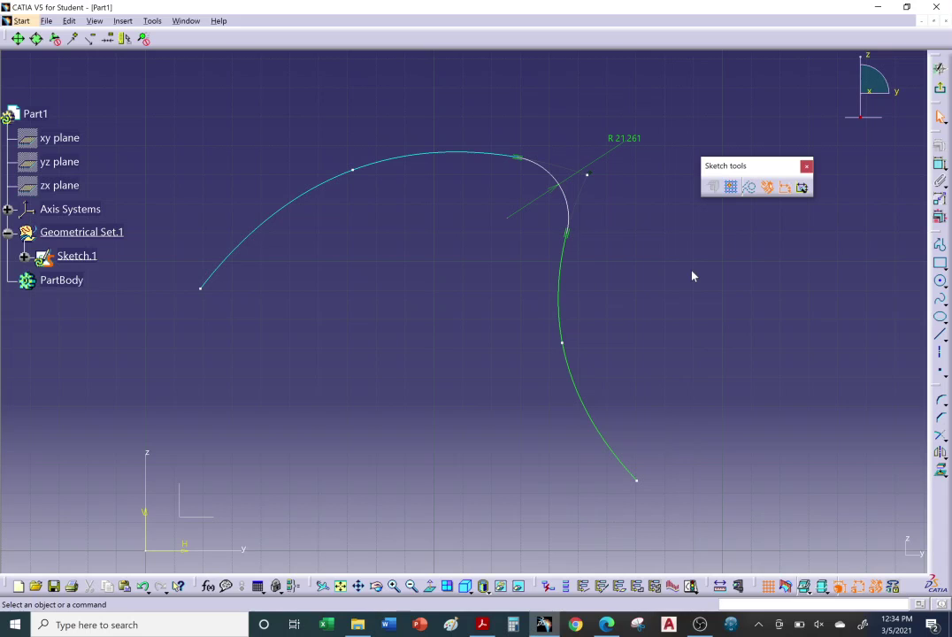
{"action": "middle_click_drag", "start_coordinate": [693, 279], "coordinate": [643, 262]}
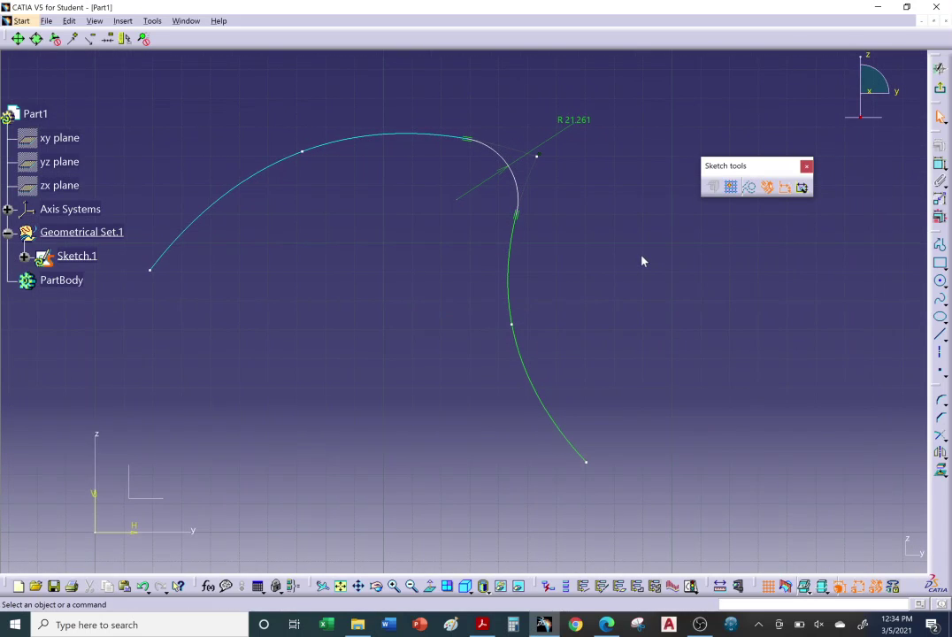
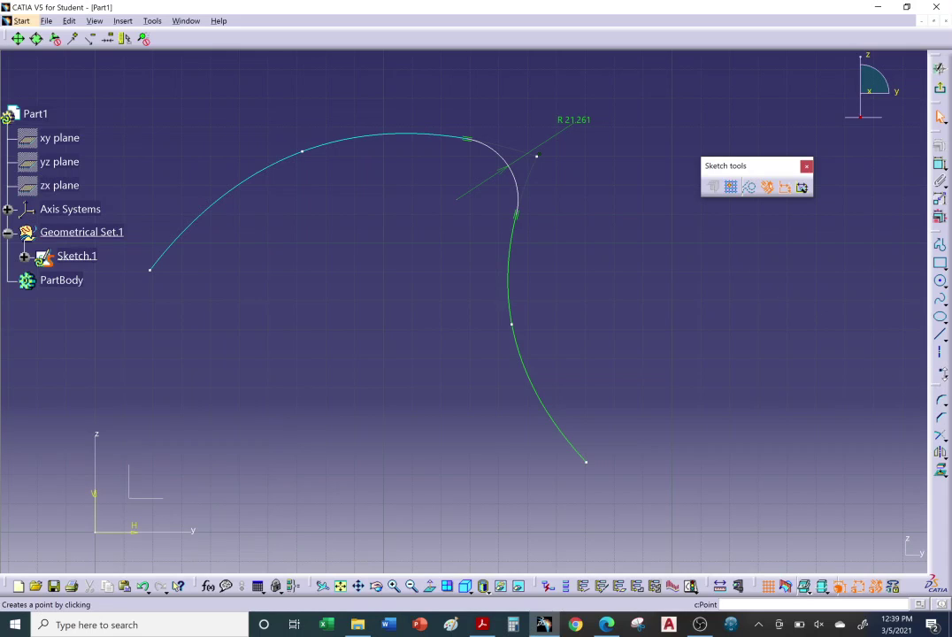
Step: Place a point on the cyan spline just before the corner arc and apply a Fix constraint to it
{"action": "left_click", "coordinate": [941, 370]}
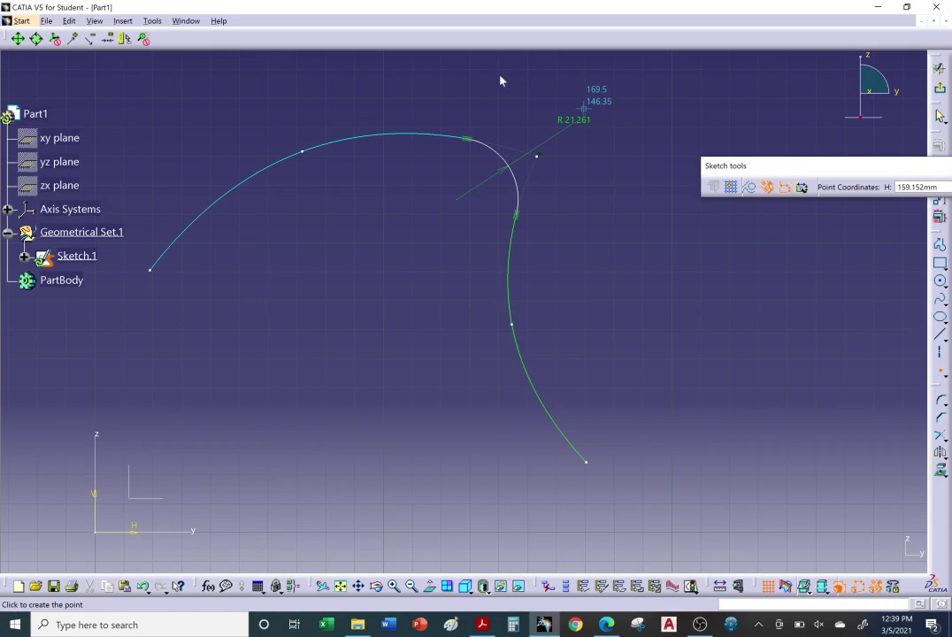
{"action": "left_click", "coordinate": [451, 142]}
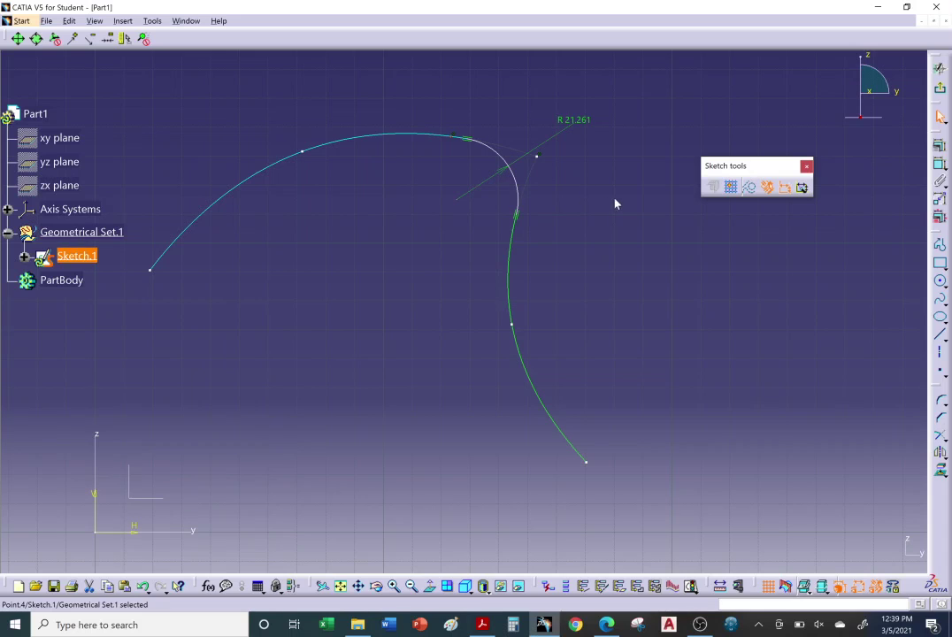
{"action": "left_click", "coordinate": [941, 148]}
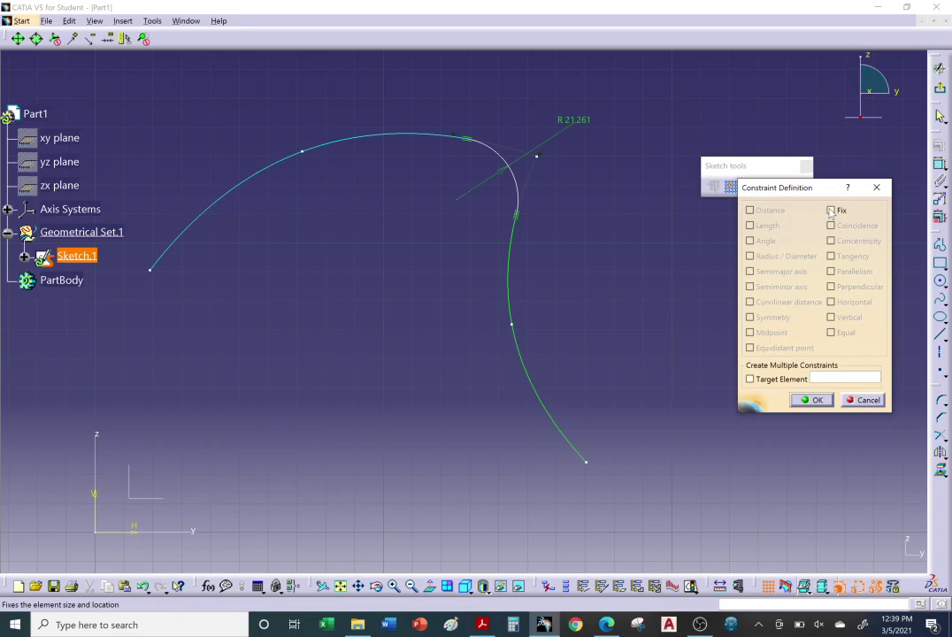
{"action": "key", "text": "Escape"}
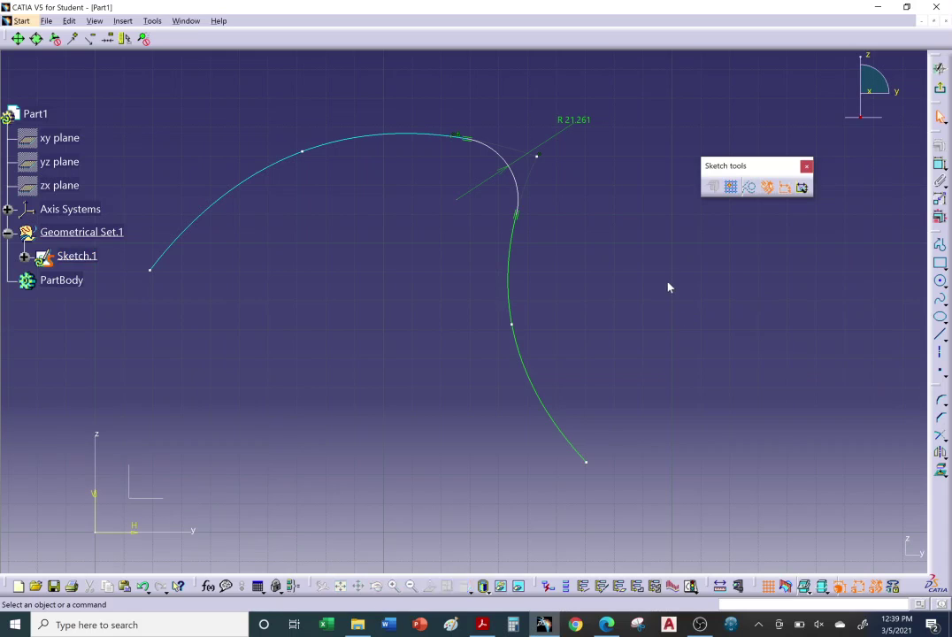
Step: Give the fixed point on the cyan spline a yellow colour and a solid filled symbol
{"action": "right_click", "coordinate": [458, 141]}
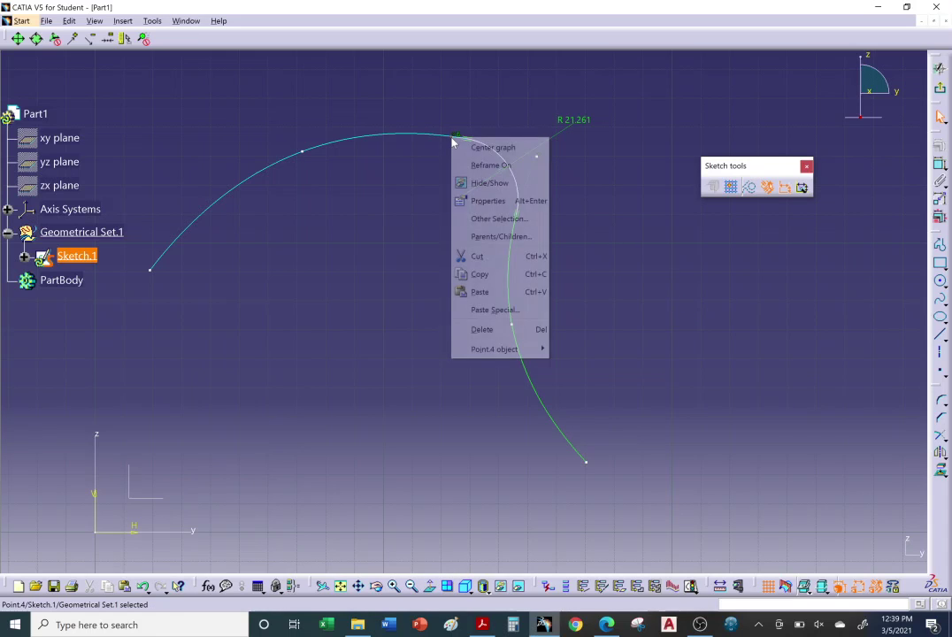
{"action": "left_click", "coordinate": [497, 201]}
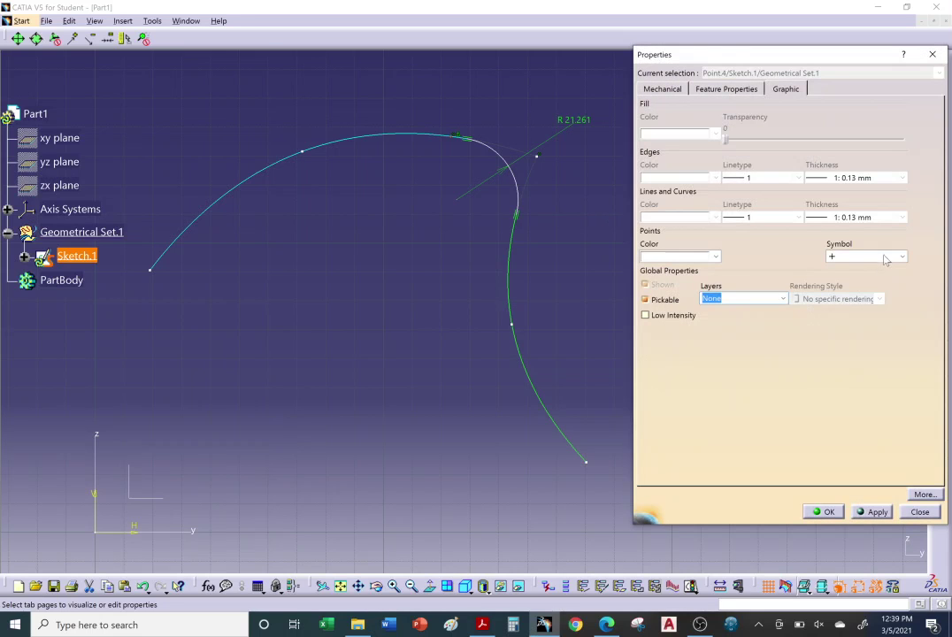
{"action": "left_click", "coordinate": [715, 257]}
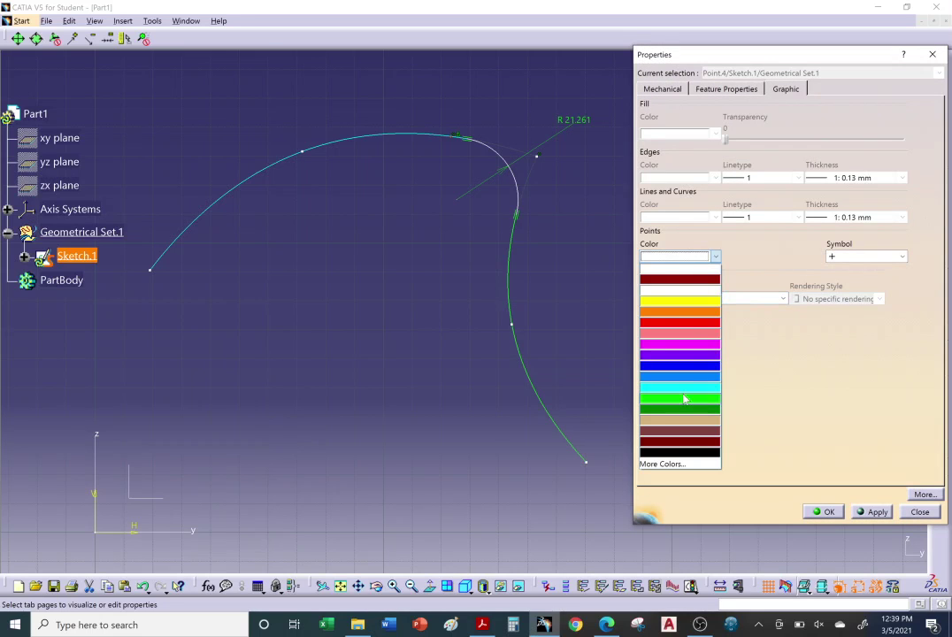
{"action": "left_click", "coordinate": [693, 302]}
{"action": "left_click", "coordinate": [902, 256]}
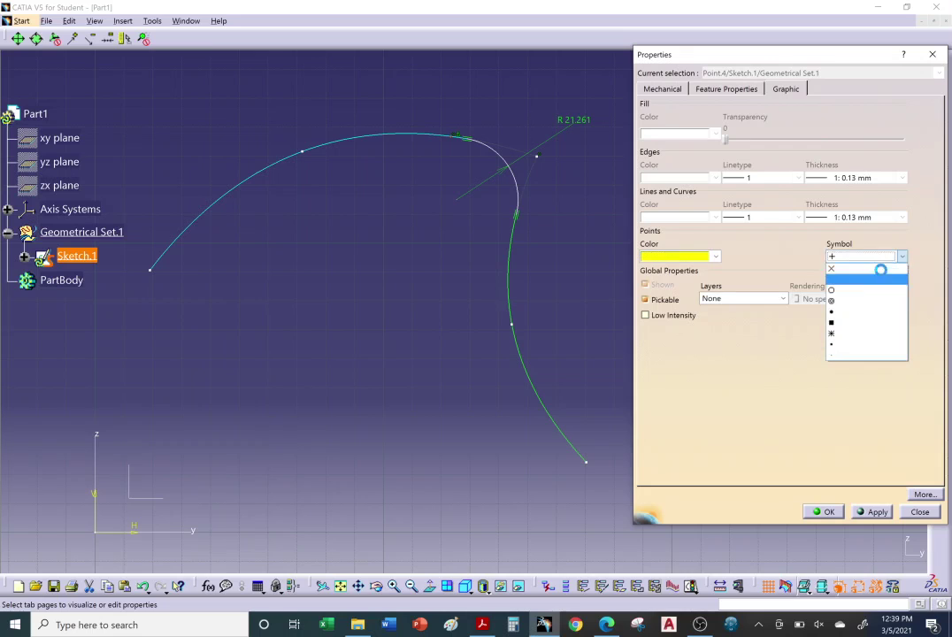
{"action": "left_click", "coordinate": [842, 308]}
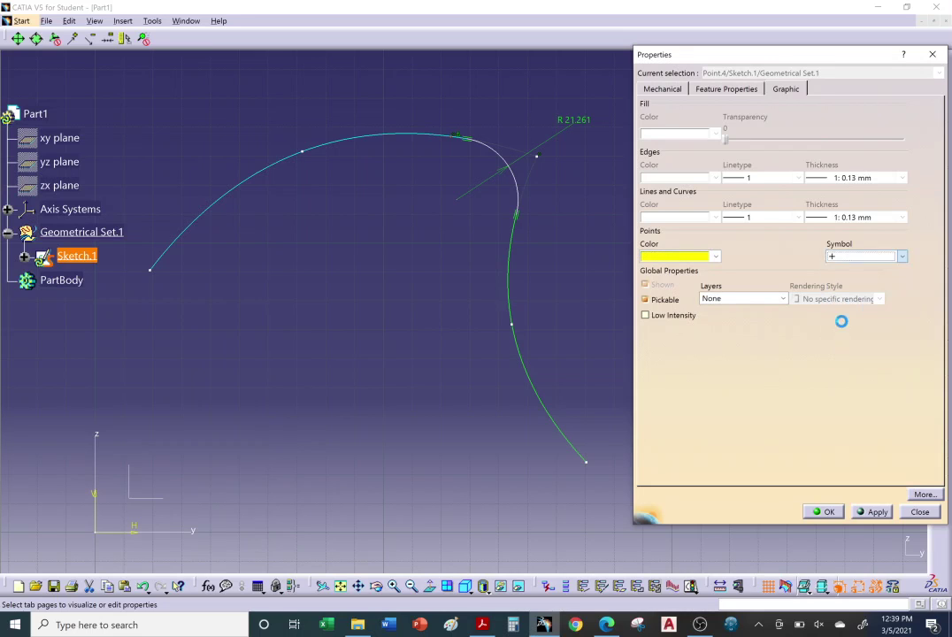
{"action": "left_click", "coordinate": [825, 514]}
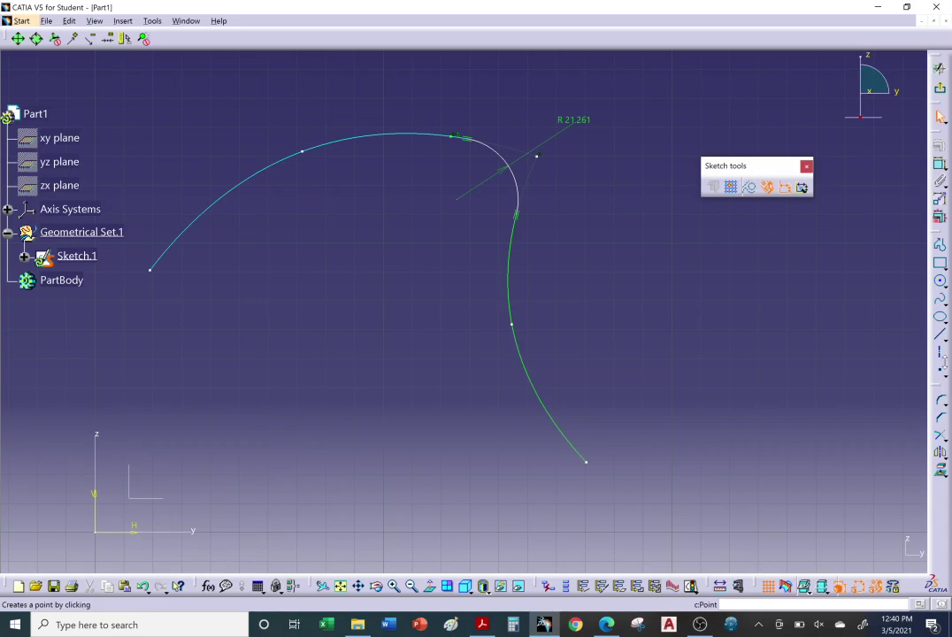
Step: Place a point on the green spline just below the corner arc and apply a Fix constraint to it
{"action": "left_click", "coordinate": [940, 371]}
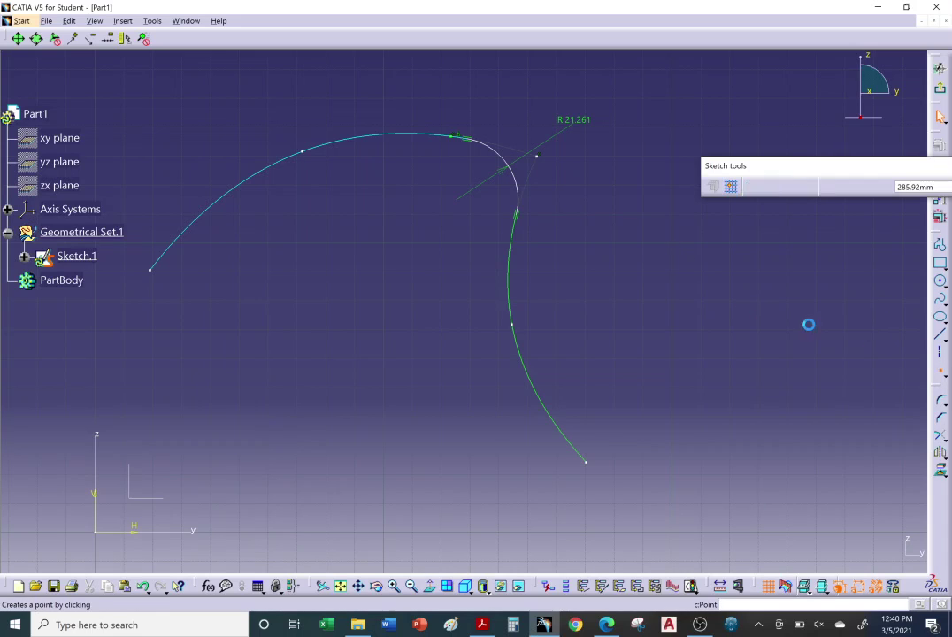
{"action": "left_click", "coordinate": [517, 230]}
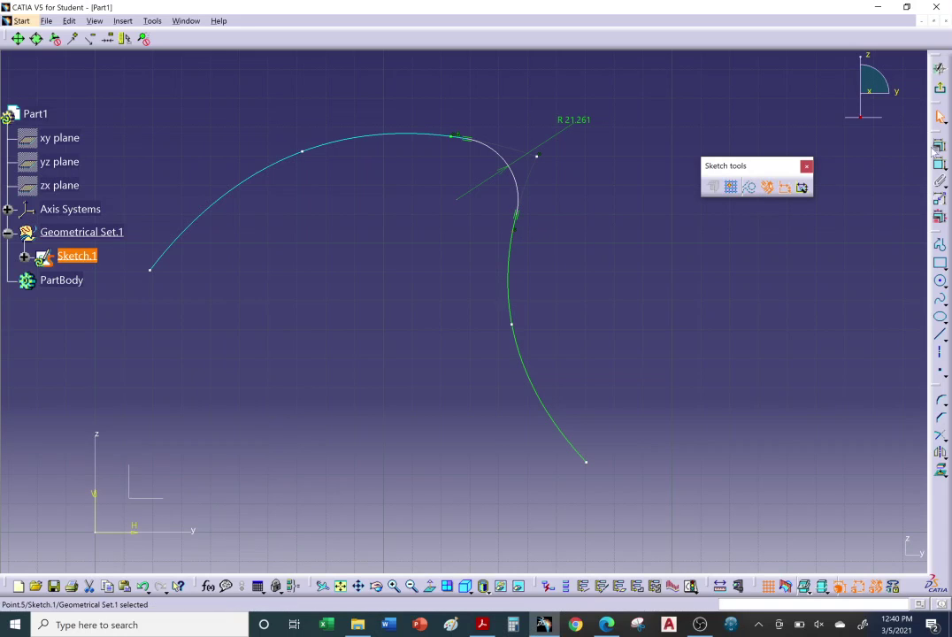
{"action": "left_click", "coordinate": [773, 184]}
{"action": "left_click", "coordinate": [832, 210]}
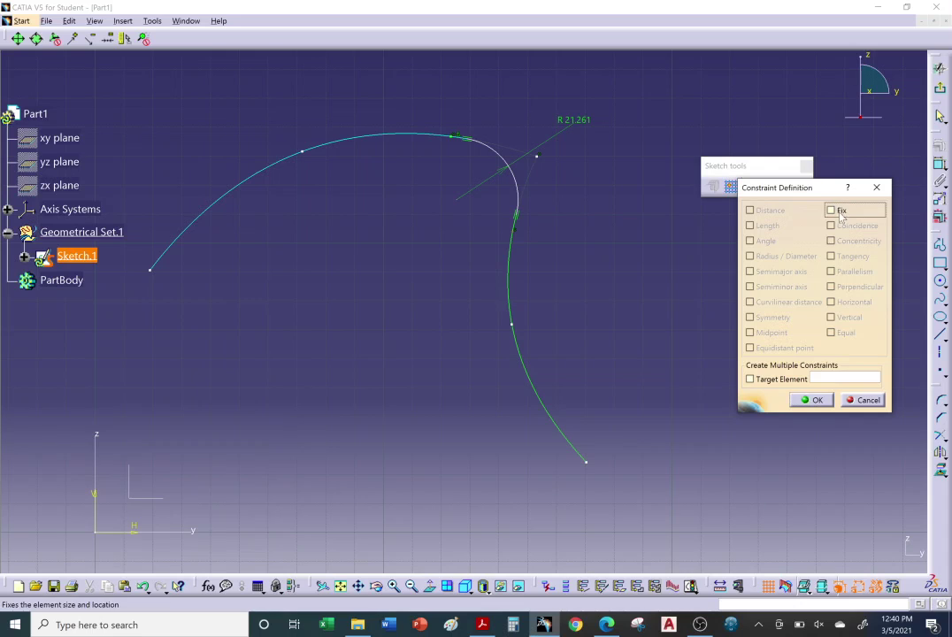
{"action": "left_click", "coordinate": [812, 400]}
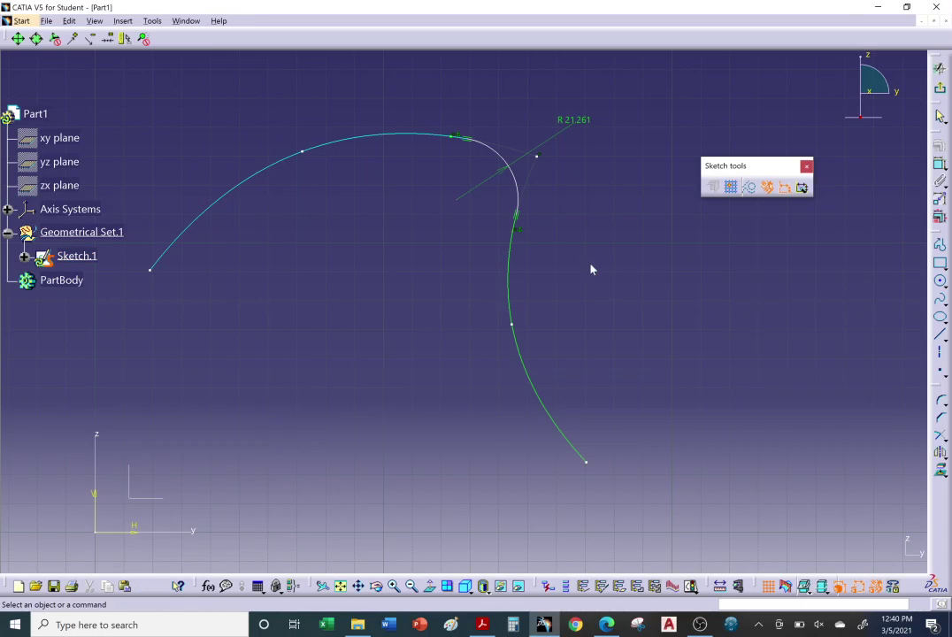
Step: Give the fixed point on the green spline a yellow colour and a solid filled symbol
{"action": "right_click", "coordinate": [515, 232]}
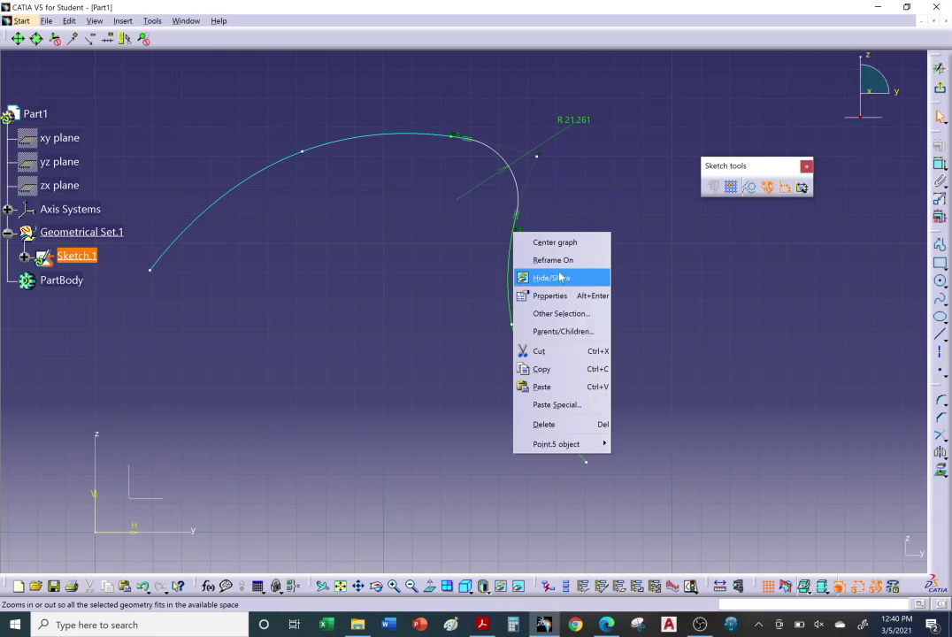
{"action": "left_click", "coordinate": [547, 296]}
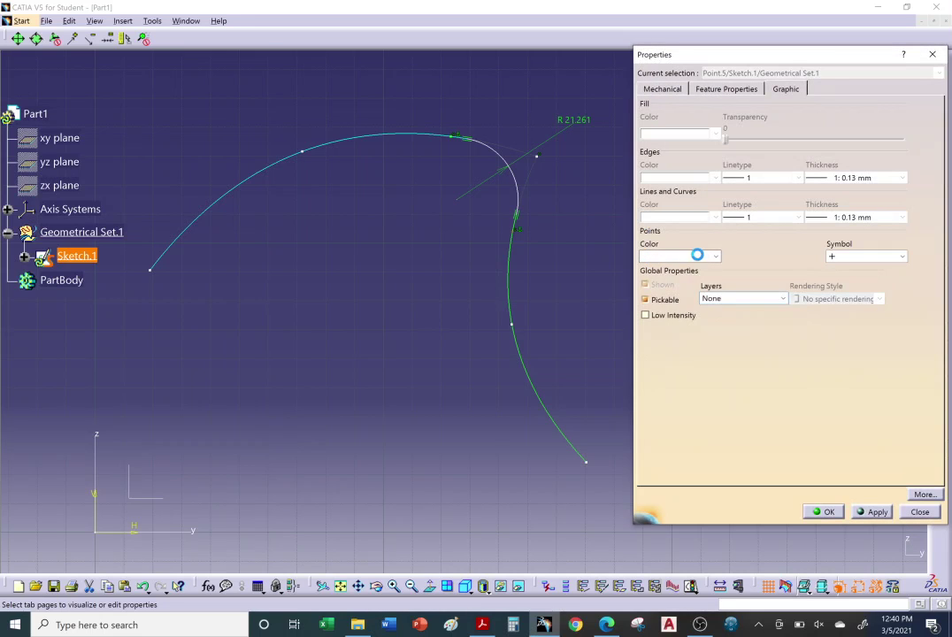
{"action": "left_click", "coordinate": [697, 256]}
{"action": "left_click", "coordinate": [681, 301]}
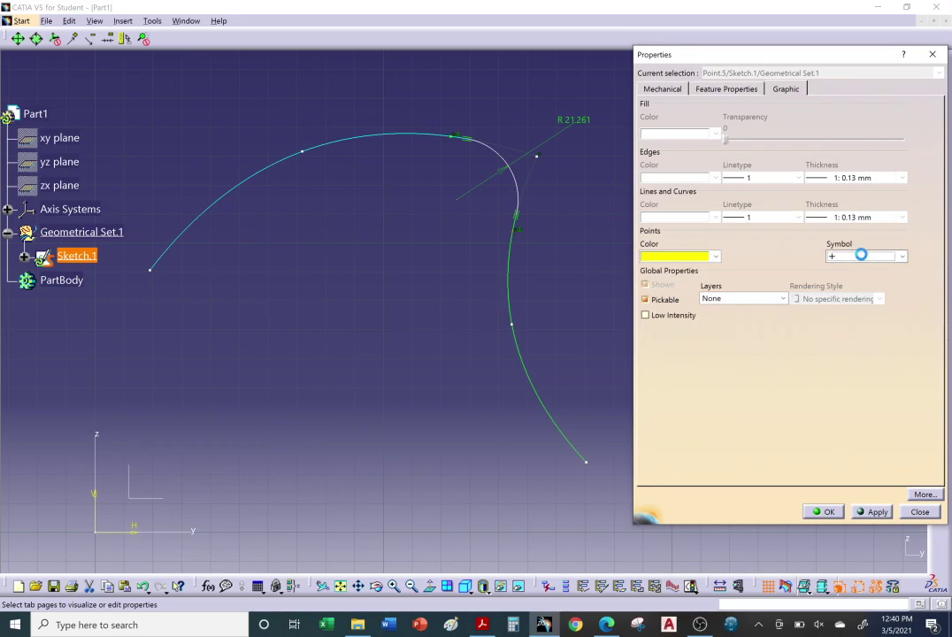
{"action": "left_click", "coordinate": [854, 257]}
{"action": "left_click", "coordinate": [847, 323]}
{"action": "key", "text": "Return"}
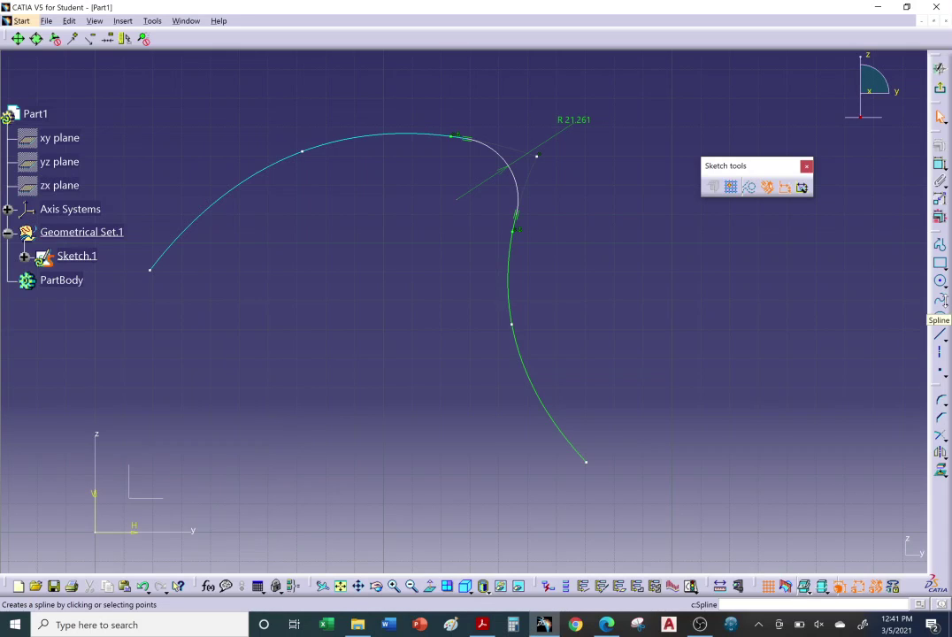
Step: Create a Connect curve between the cyan and green splines beside the corner arc and deselect it
{"action": "left_click", "coordinate": [946, 285]}
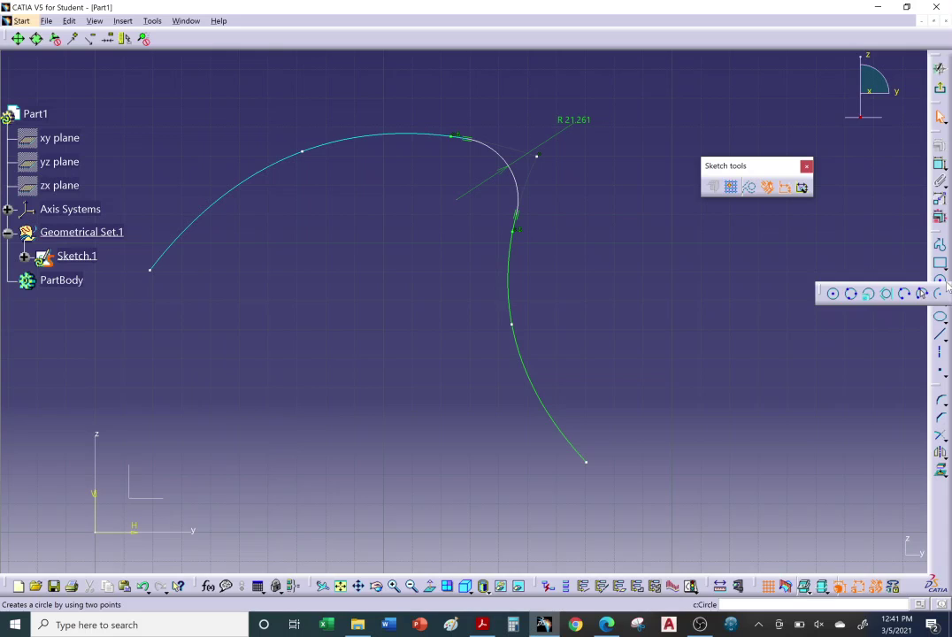
{"action": "left_click", "coordinate": [945, 304]}
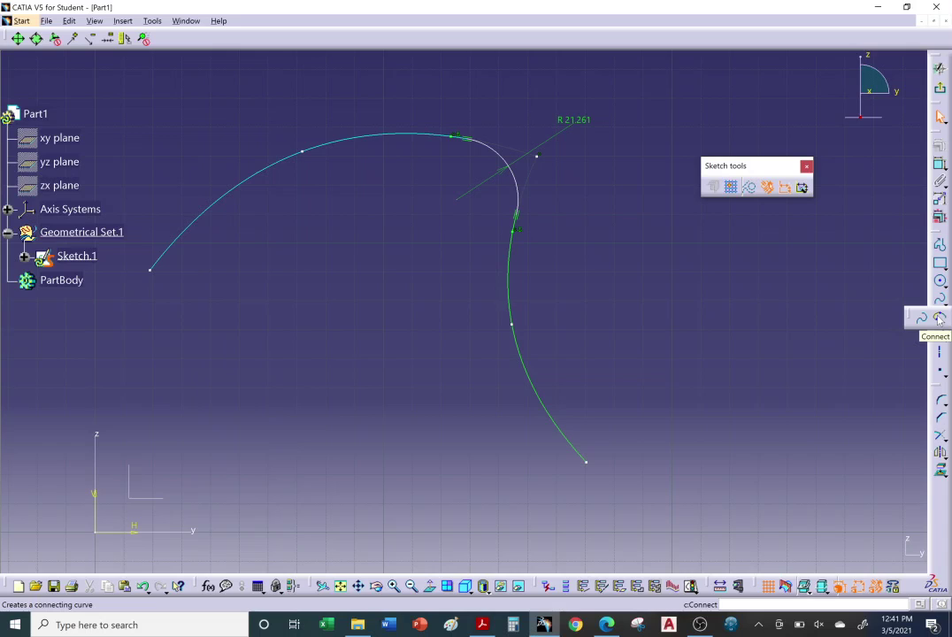
{"action": "left_click", "coordinate": [939, 319]}
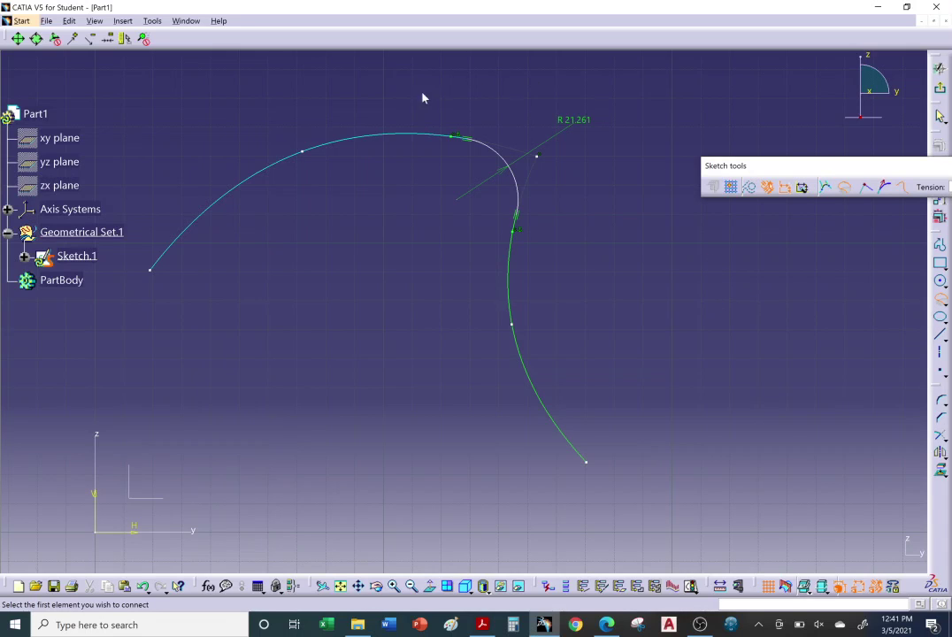
{"action": "left_click", "coordinate": [396, 137]}
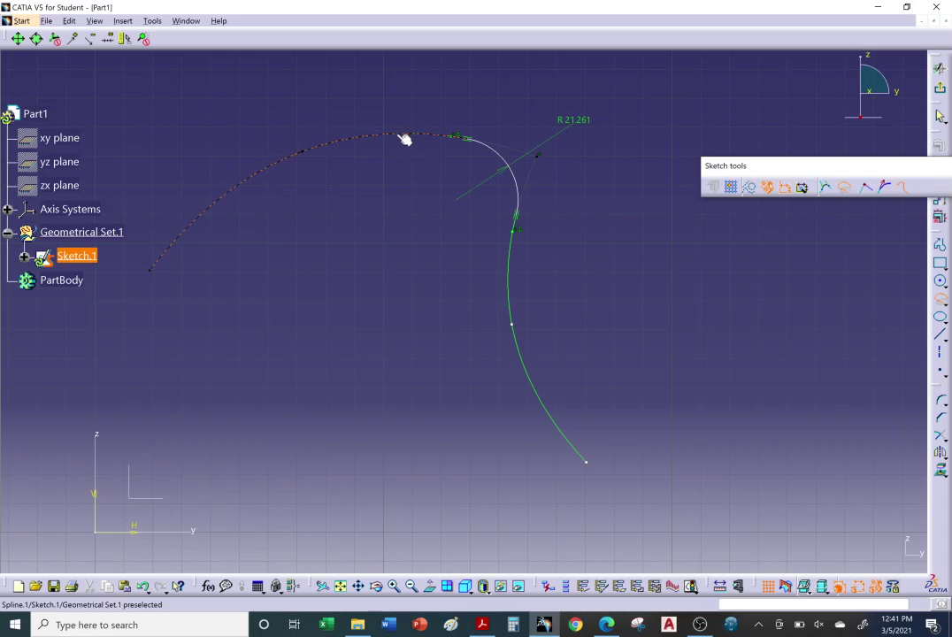
{"action": "left_click", "coordinate": [509, 267]}
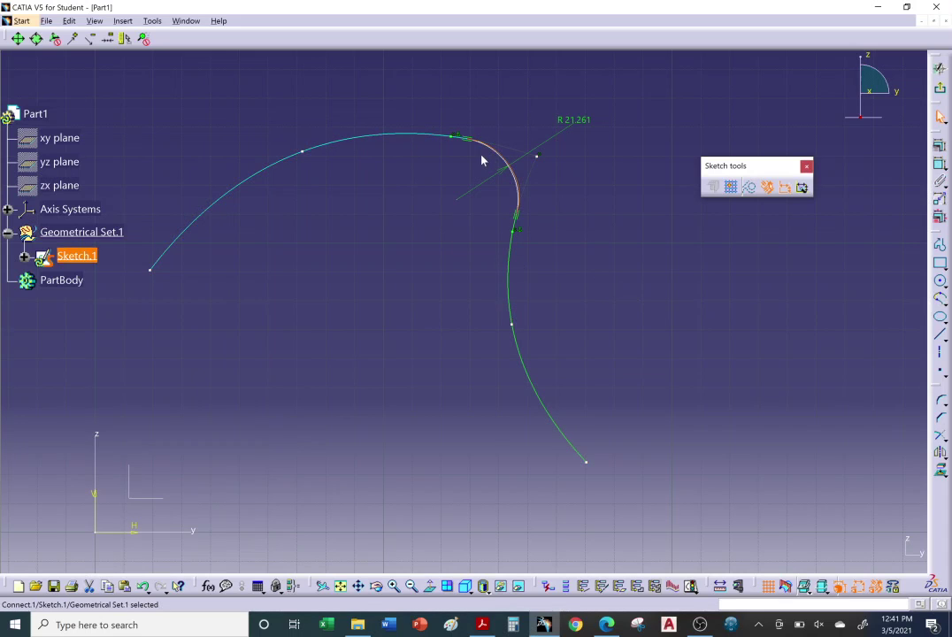
{"action": "scroll", "coordinate": [484, 155], "scroll_direction": "down", "scroll_amount": 2}
{"action": "mouse_move", "coordinate": [463, 153]}
{"action": "middle_mouse_down"}
{"action": "mouse_move", "coordinate": [461, 282]}
{"action": "mouse_move", "coordinate": [491, 145]}
{"action": "mouse_move", "coordinate": [492, 206]}
{"action": "mouse_move", "coordinate": [494, 185]}
{"action": "mouse_move", "coordinate": [510, 257]}
{"action": "mouse_move", "coordinate": [508, 247]}
{"action": "middle_mouse_up"}
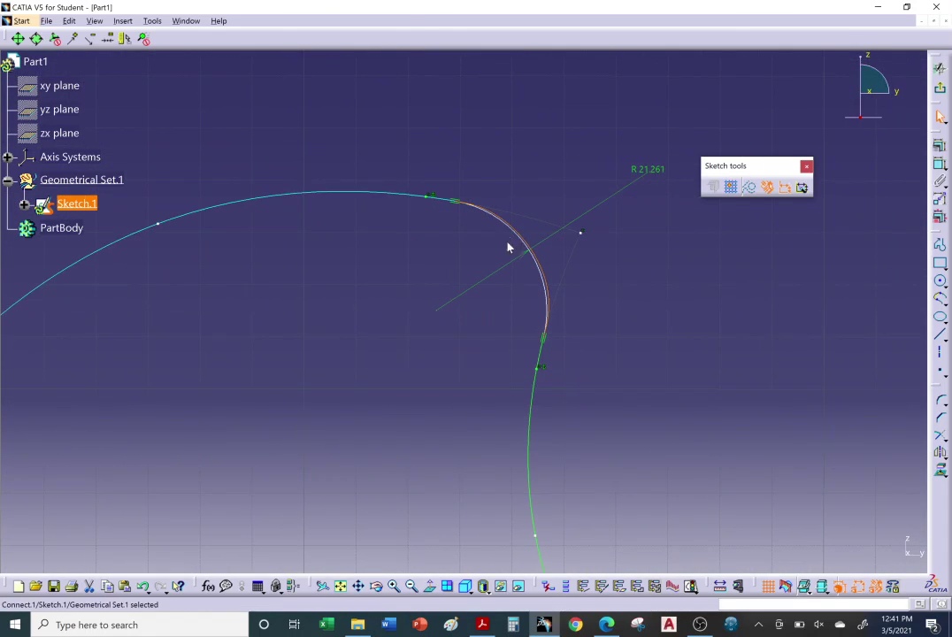
{"action": "left_click", "coordinate": [432, 202]}
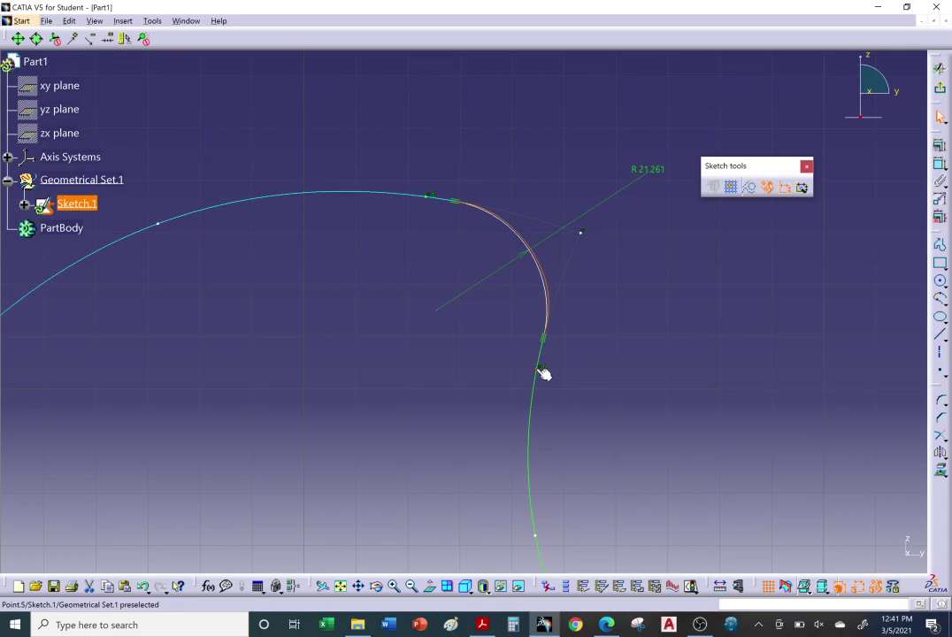
{"action": "left_click", "coordinate": [489, 233]}
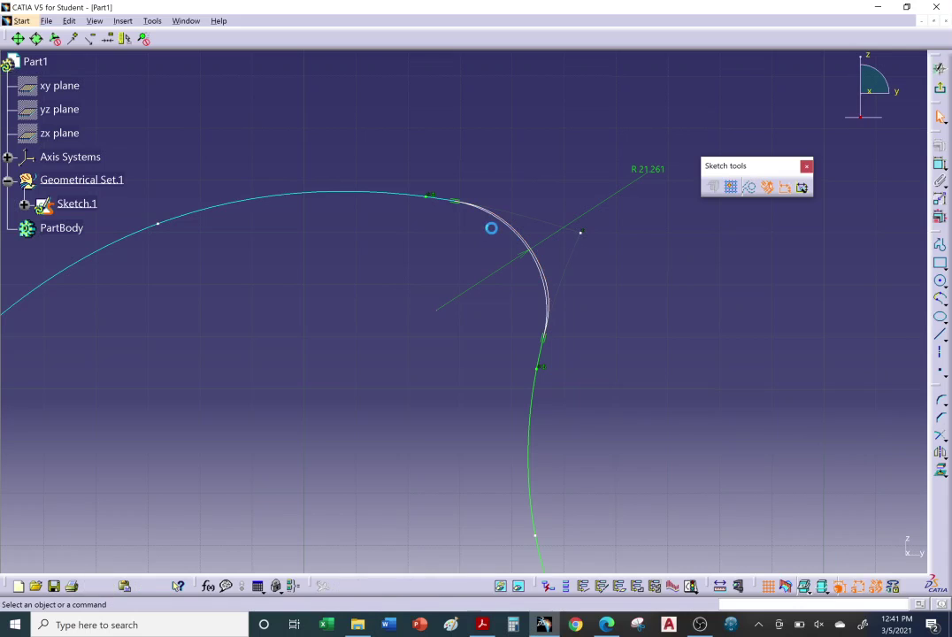
Step: Redefine the connecting curve's end points as the fixed point on the cyan spline and the fixed point on the green spline
{"action": "middle_click_drag", "start_coordinate": [498, 230], "coordinate": [499, 217]}
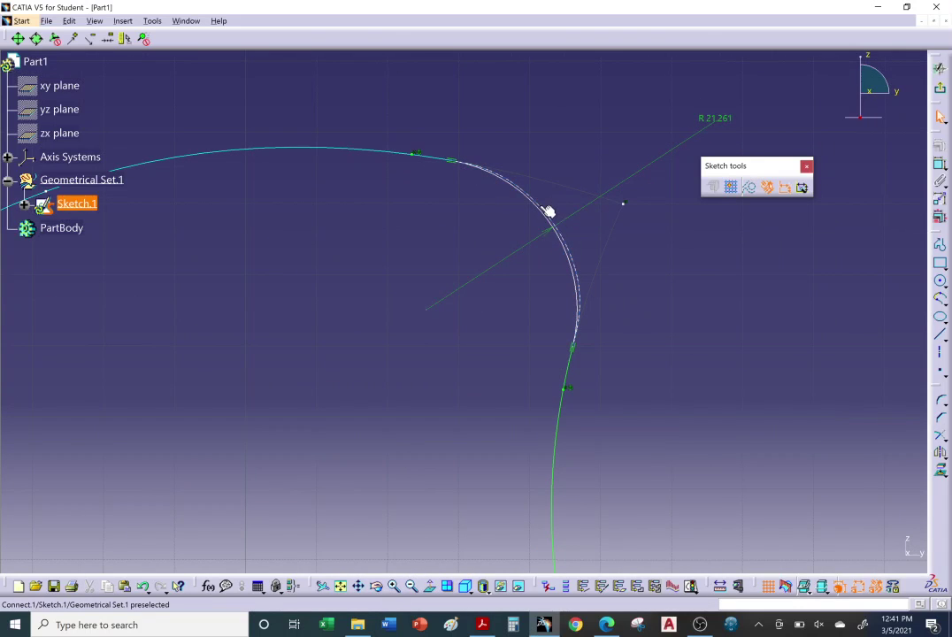
{"action": "double_click", "coordinate": [548, 212]}
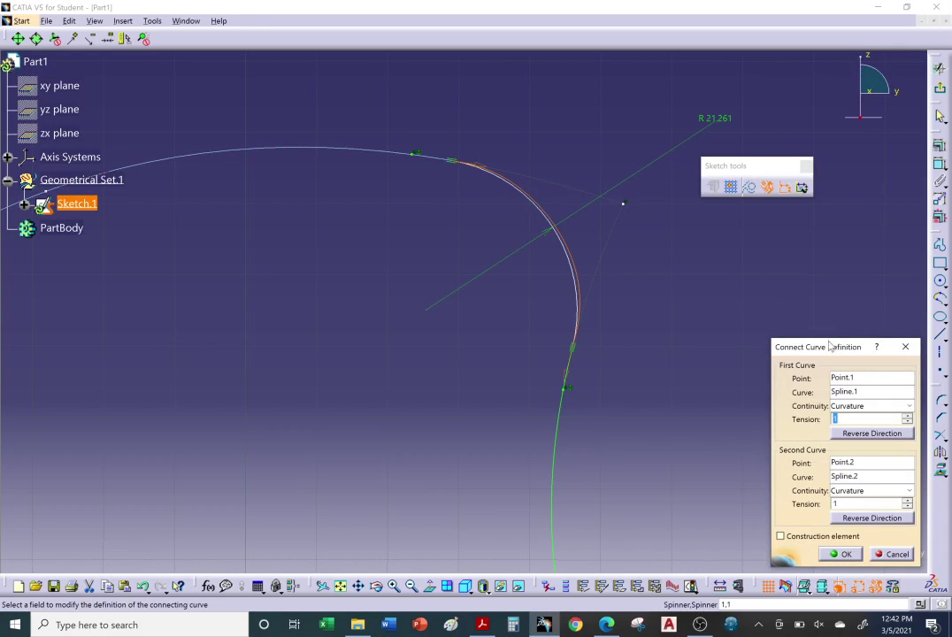
{"action": "left_click_drag", "start_coordinate": [823, 347], "coordinate": [300, 238]}
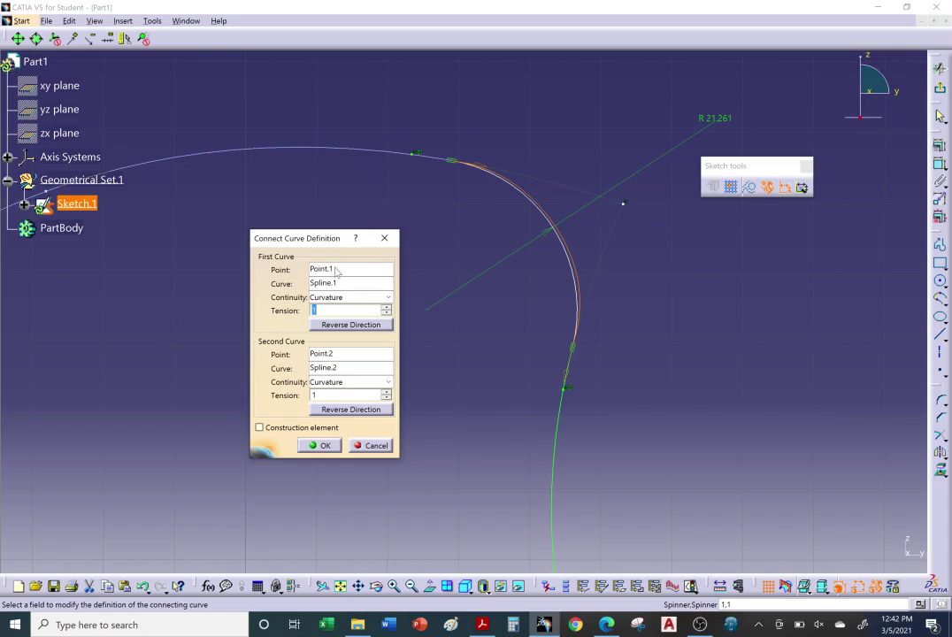
{"action": "left_click", "coordinate": [336, 269]}
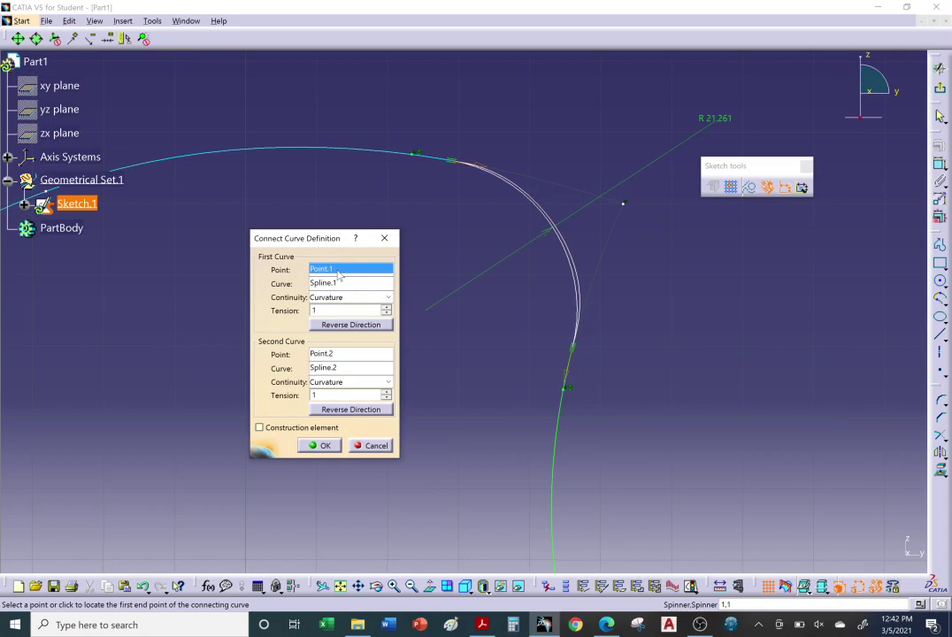
{"action": "left_click", "coordinate": [416, 156]}
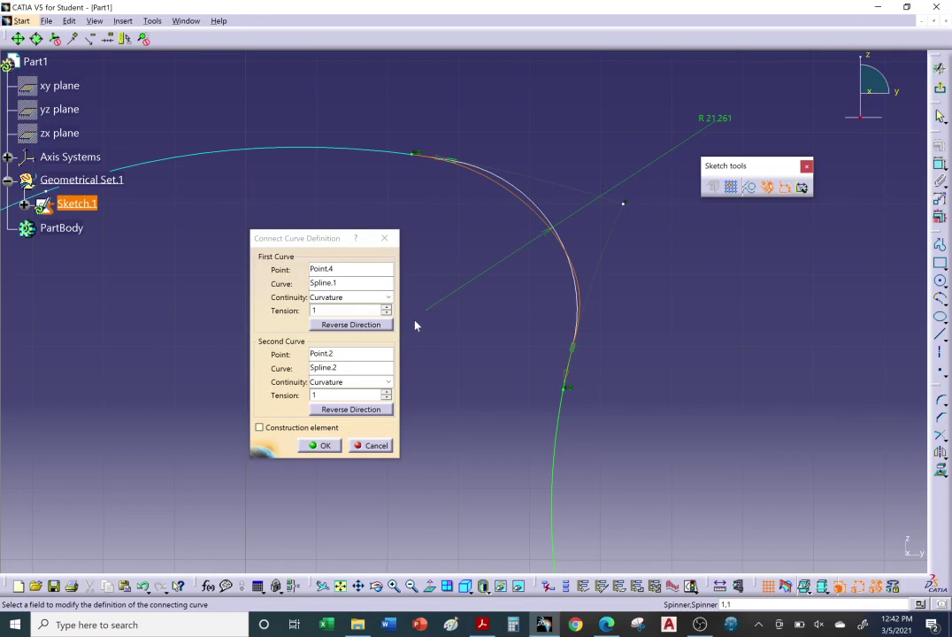
{"action": "left_click", "coordinate": [377, 354]}
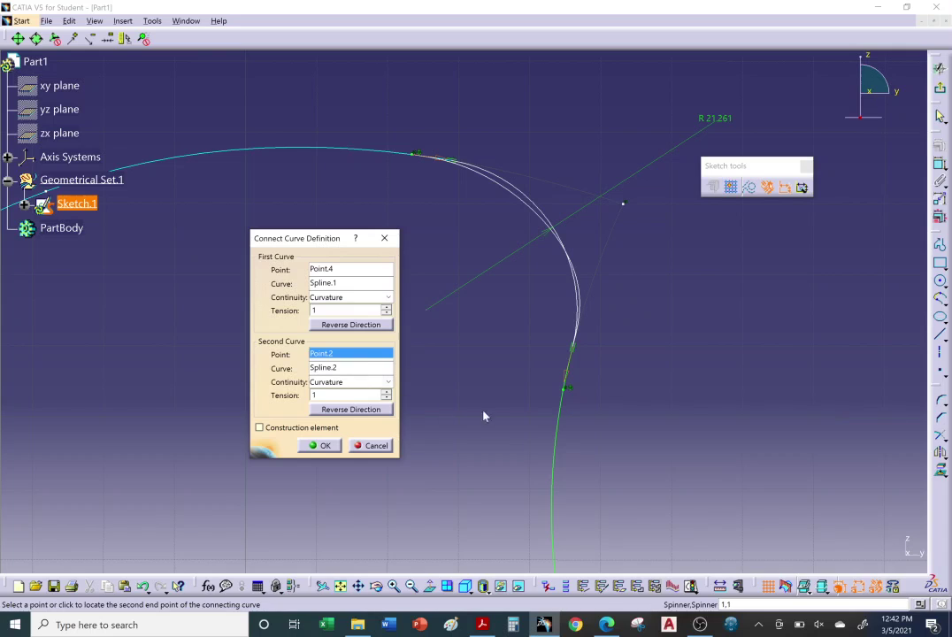
{"action": "left_click", "coordinate": [571, 396]}
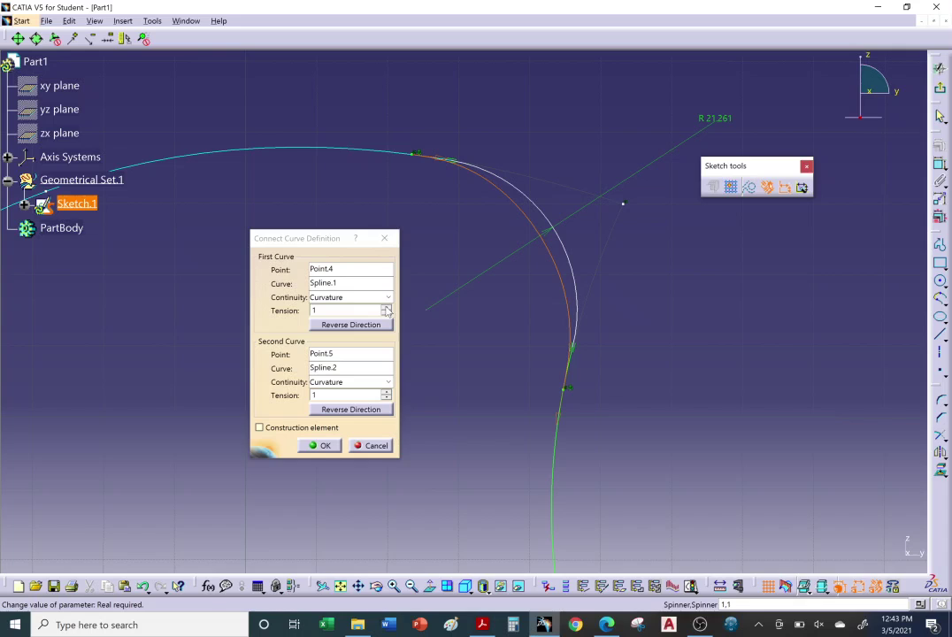
Step: Set the connecting curve's tension at the first curve, the cyan spline, to 1.5
{"action": "left_click", "coordinate": [386, 308]}
{"action": "left_click", "coordinate": [387, 308]}
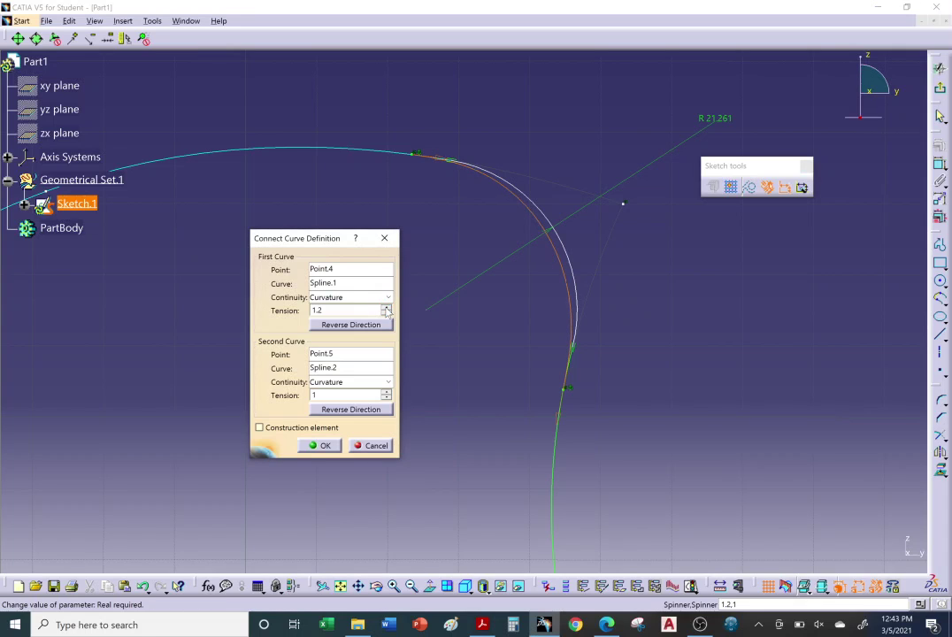
{"action": "left_click", "coordinate": [386, 308]}
{"action": "left_click", "coordinate": [387, 308]}
{"action": "left_click", "coordinate": [386, 308]}
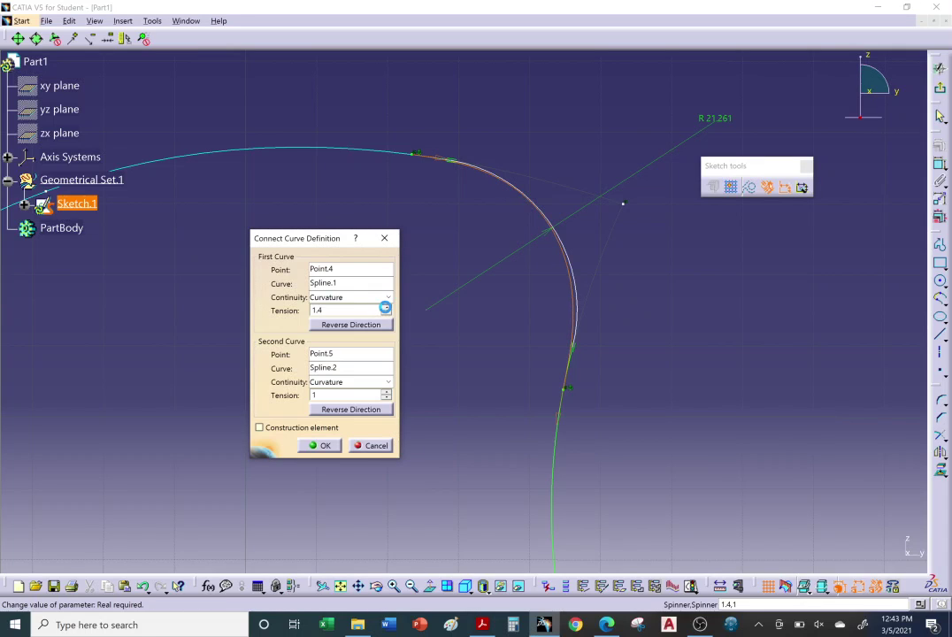
{"action": "left_click", "coordinate": [387, 308]}
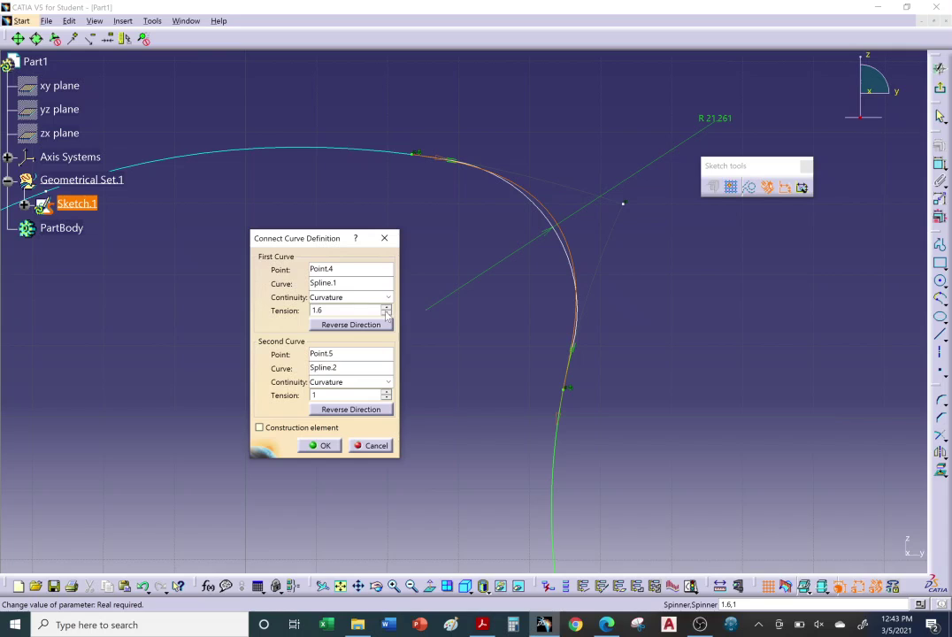
{"action": "left_click", "coordinate": [387, 314]}
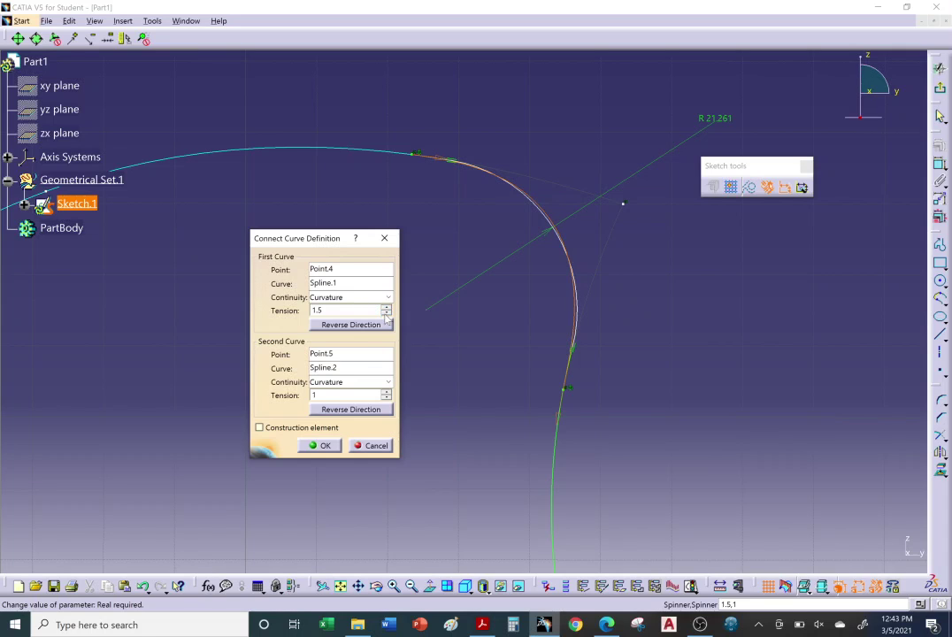
Step: Set the connecting curve's tension at the second curve, the green spline, to 1.3
{"action": "left_click", "coordinate": [386, 392]}
{"action": "left_click", "coordinate": [387, 392]}
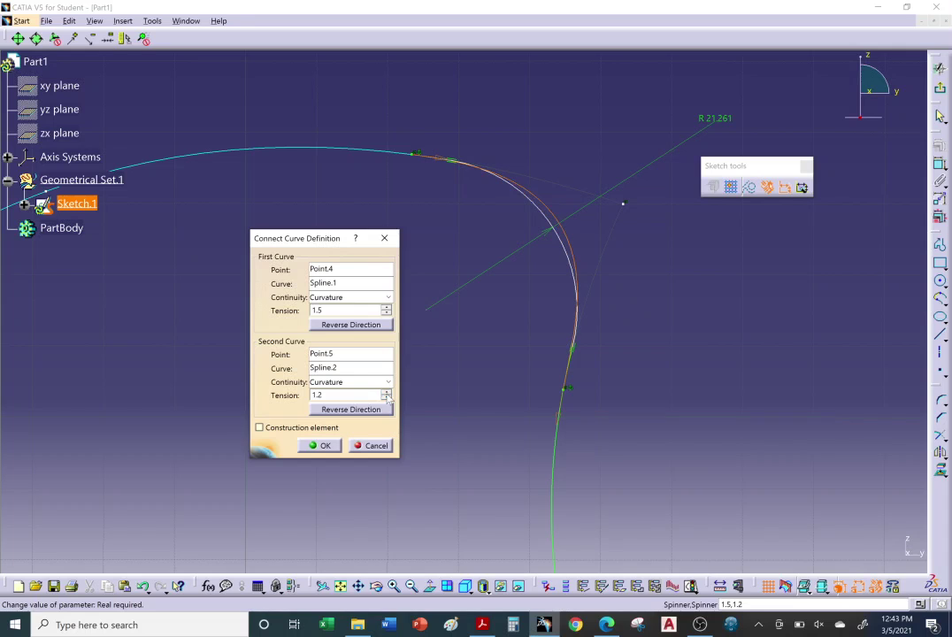
{"action": "left_click", "coordinate": [387, 394]}
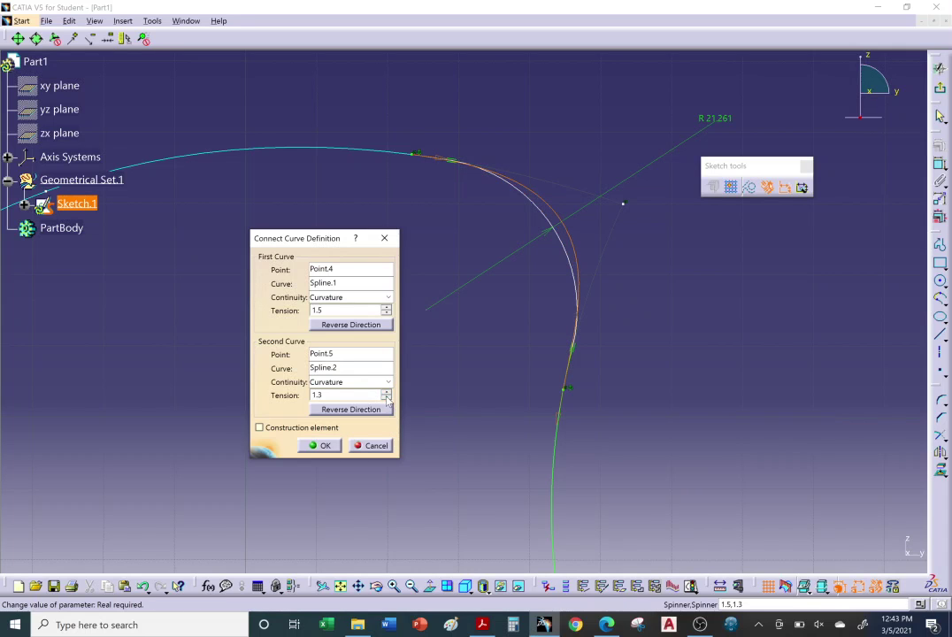
{"action": "mouse_move", "coordinate": [520, 395]}
{"action": "middle_mouse_down"}
{"action": "mouse_move", "coordinate": [504, 356]}
{"action": "mouse_move", "coordinate": [515, 332]}
{"action": "mouse_move", "coordinate": [640, 379]}
{"action": "mouse_move", "coordinate": [603, 352]}
{"action": "mouse_move", "coordinate": [601, 320]}
{"action": "mouse_move", "coordinate": [599, 381]}
{"action": "mouse_move", "coordinate": [541, 315]}
{"action": "middle_mouse_up"}
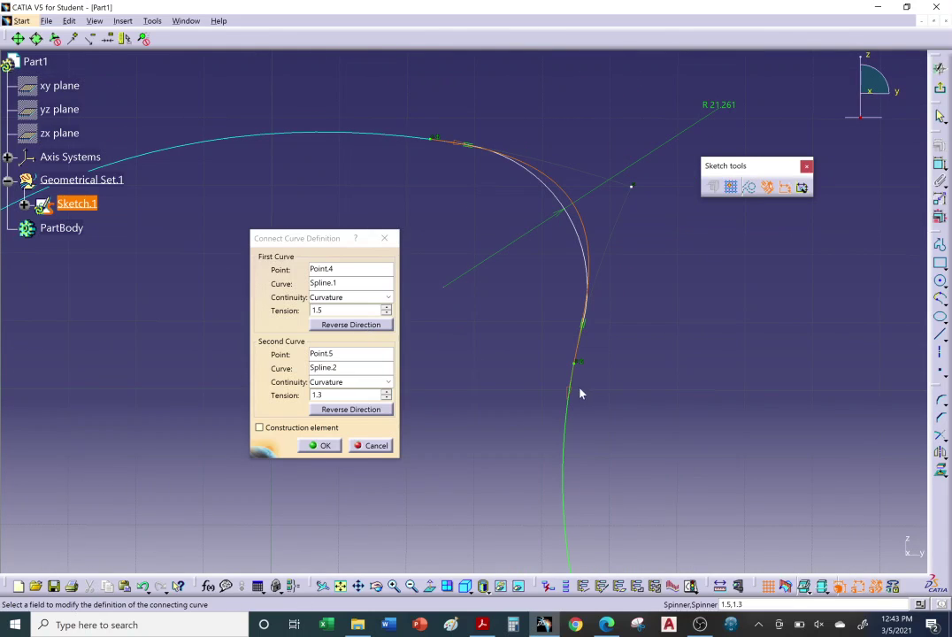
Step: Reverse the connecting curve's tangent direction at the cyan spline and at the green spline, restoring each one after previewing it
{"action": "left_click", "coordinate": [366, 325]}
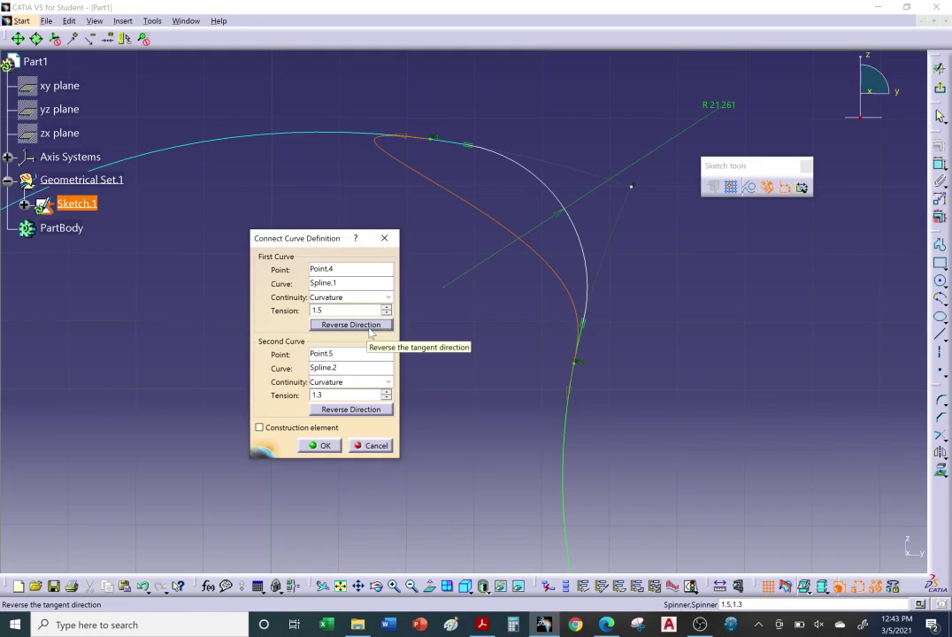
{"action": "left_click", "coordinate": [370, 328]}
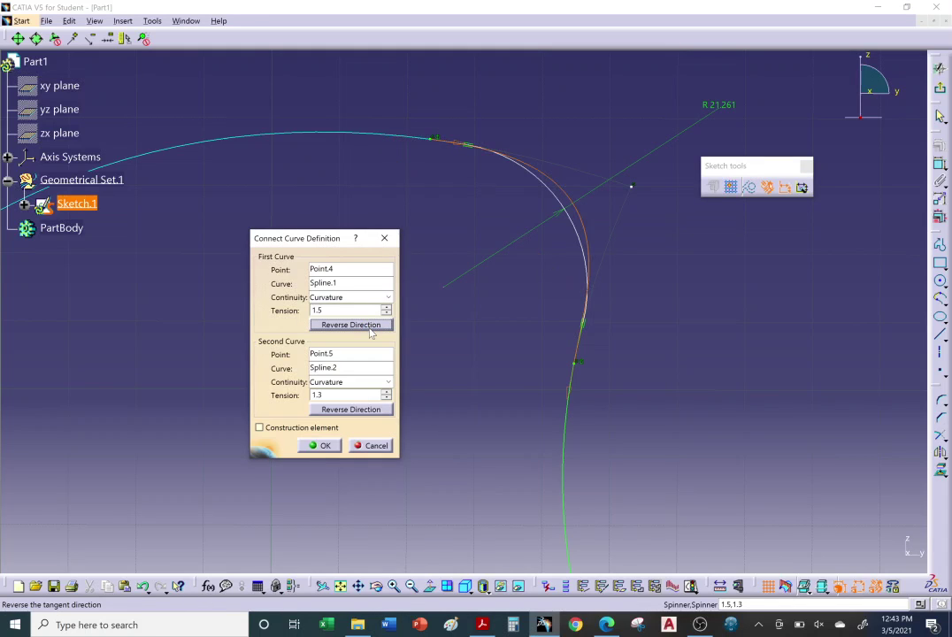
{"action": "left_click", "coordinate": [341, 411]}
{"action": "left_click", "coordinate": [342, 410]}
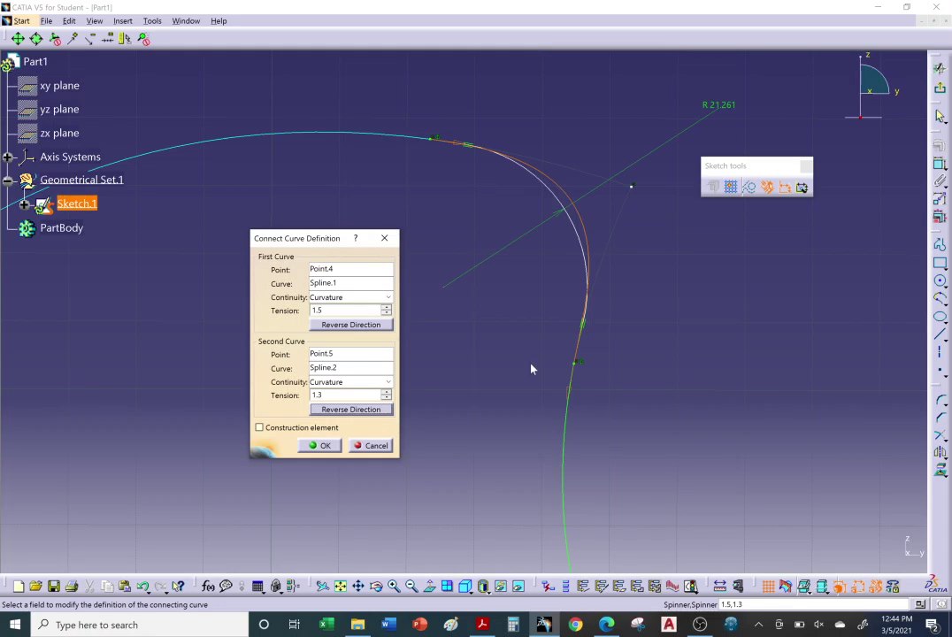
Step: Lower the connecting curve's tension to 0.8 at both the cyan and green splines
{"action": "left_click_drag", "start_coordinate": [386, 310], "coordinate": [387, 313]}
{"action": "left_click_drag", "start_coordinate": [386, 399], "coordinate": [386, 398]}
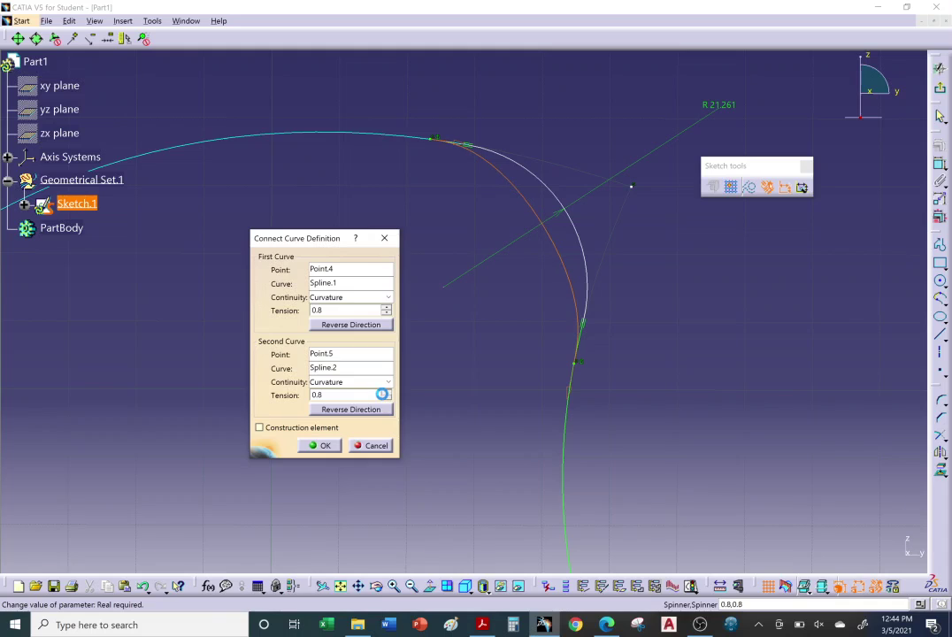
{"action": "left_click", "coordinate": [386, 398]}
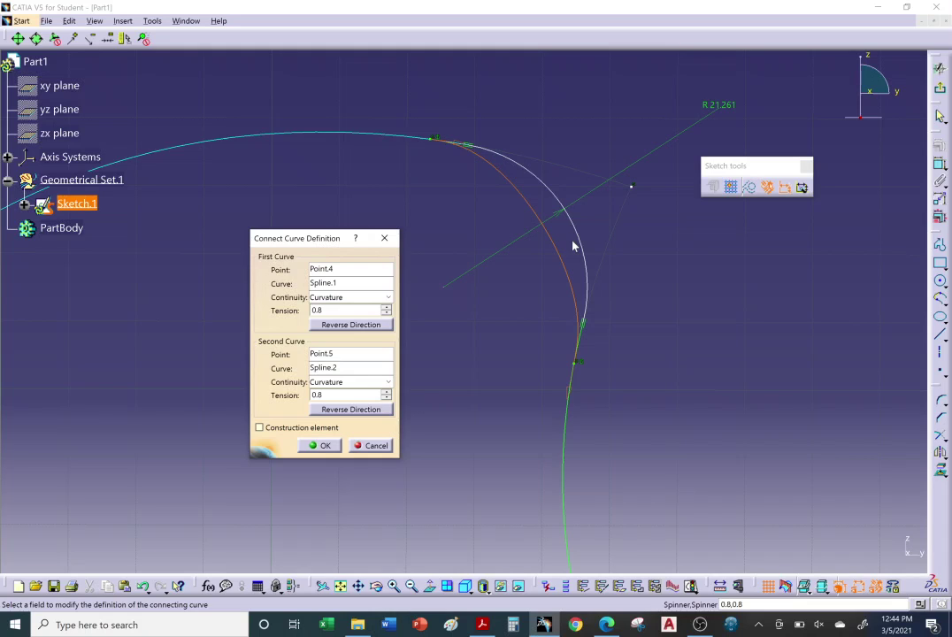
Step: Set the connecting curve's tension to 1.5 at the cyan spline and slightly above 1.4 at the green spline, and accept the definition
{"action": "left_click", "coordinate": [386, 307]}
{"action": "left_click", "coordinate": [386, 307]}
{"action": "left_click", "coordinate": [386, 307]}
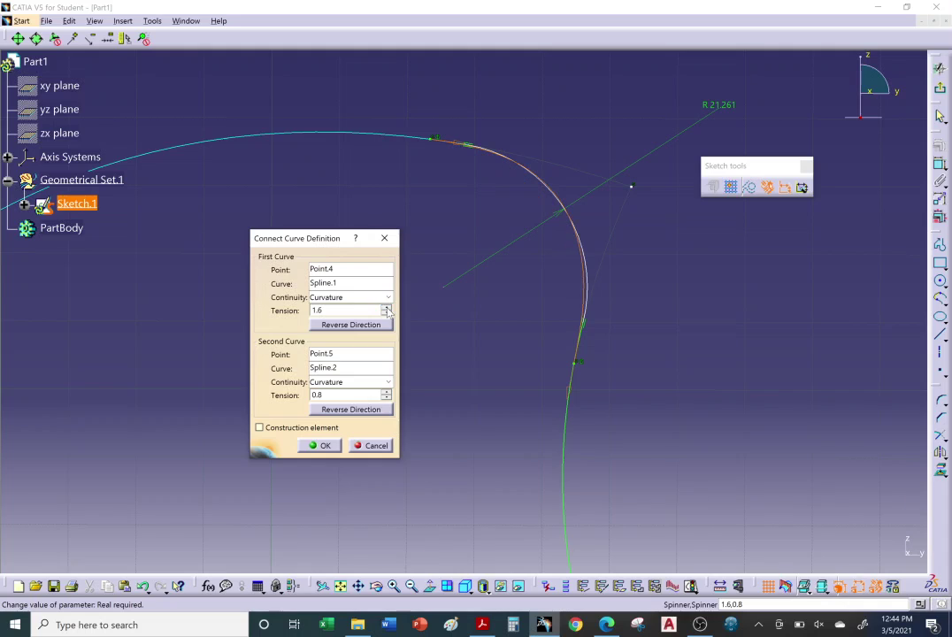
{"action": "left_click", "coordinate": [386, 314]}
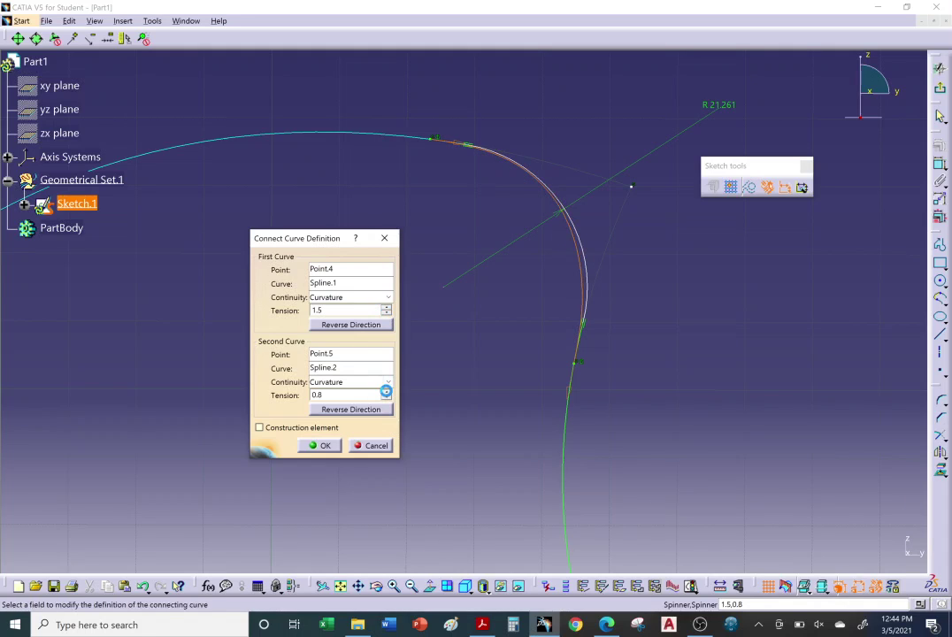
{"action": "left_click", "coordinate": [386, 391]}
{"action": "left_click", "coordinate": [386, 391]}
{"action": "left_click", "coordinate": [386, 391]}
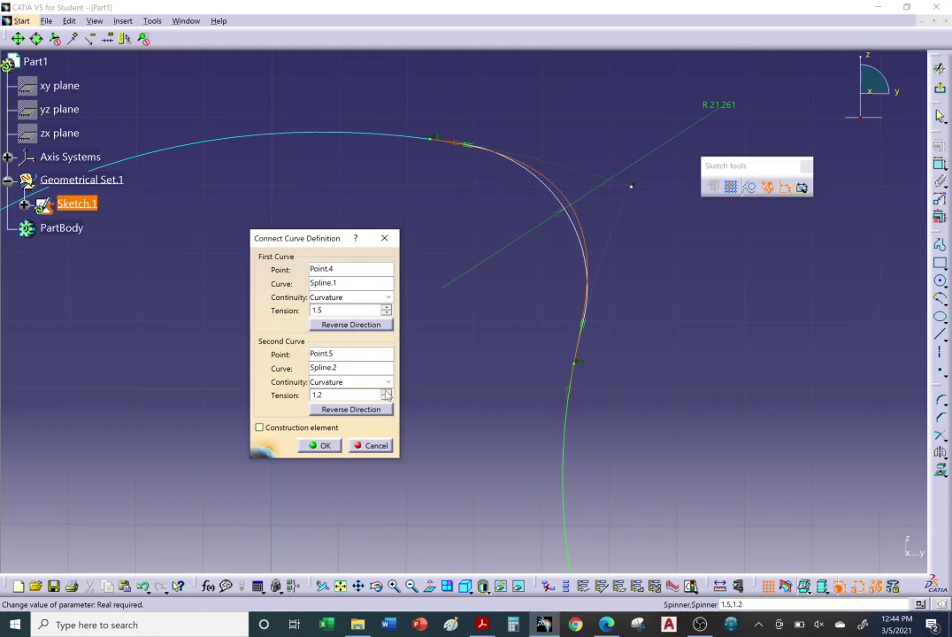
{"action": "left_click", "coordinate": [386, 391]}
{"action": "left_click", "coordinate": [386, 392]}
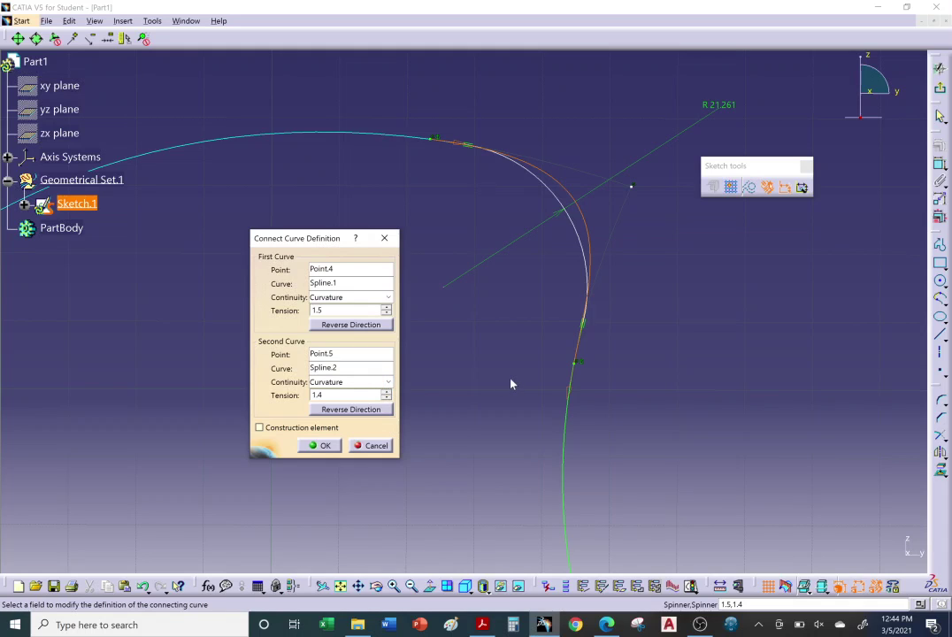
{"action": "left_click", "coordinate": [386, 391]}
{"action": "left_click", "coordinate": [320, 445]}
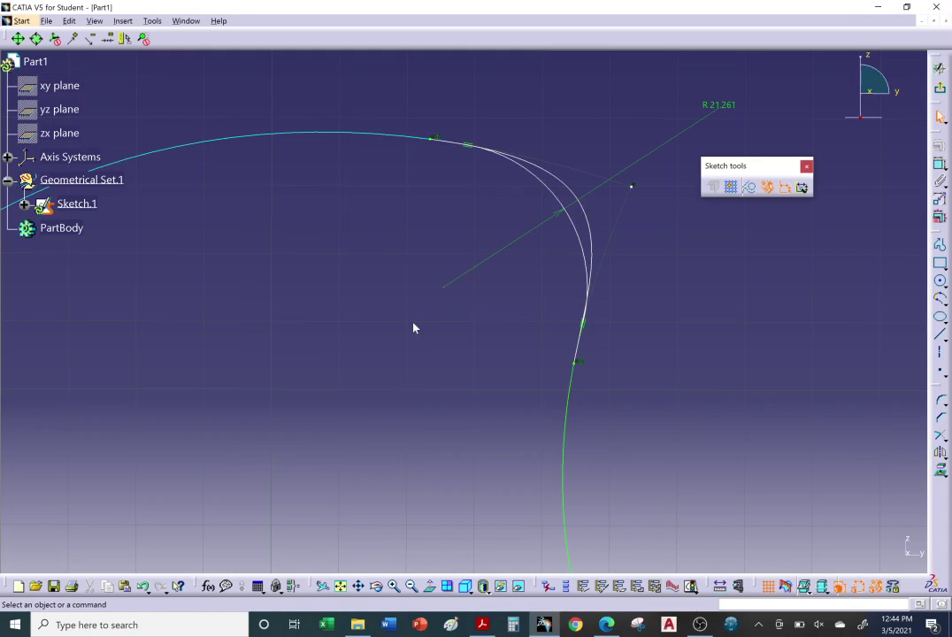
Step: Change the connecting curve's line colour to magenta and deselect it
{"action": "right_click", "coordinate": [570, 186]}
{"action": "left_click", "coordinate": [601, 247]}
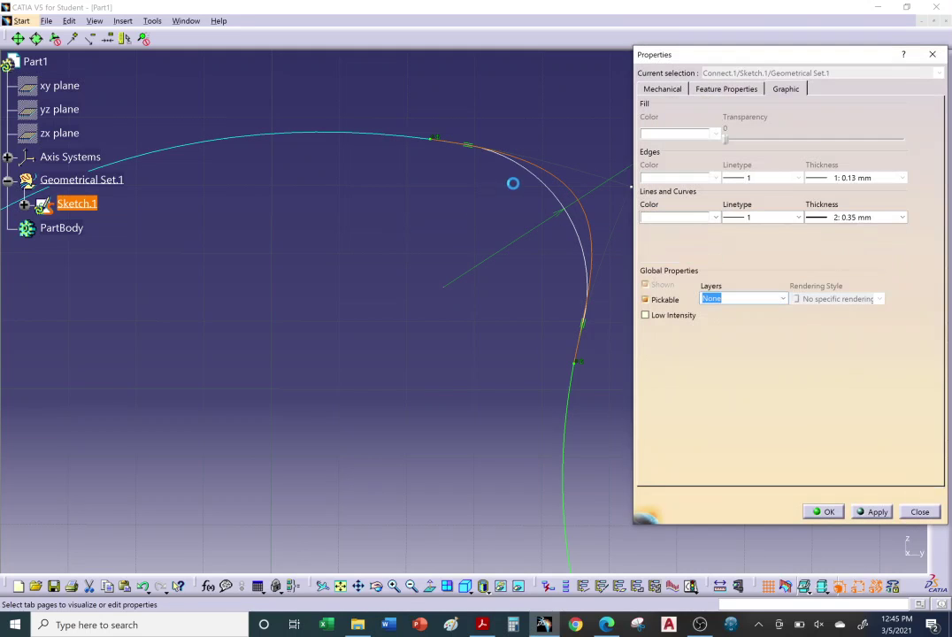
{"action": "left_click", "coordinate": [714, 218]}
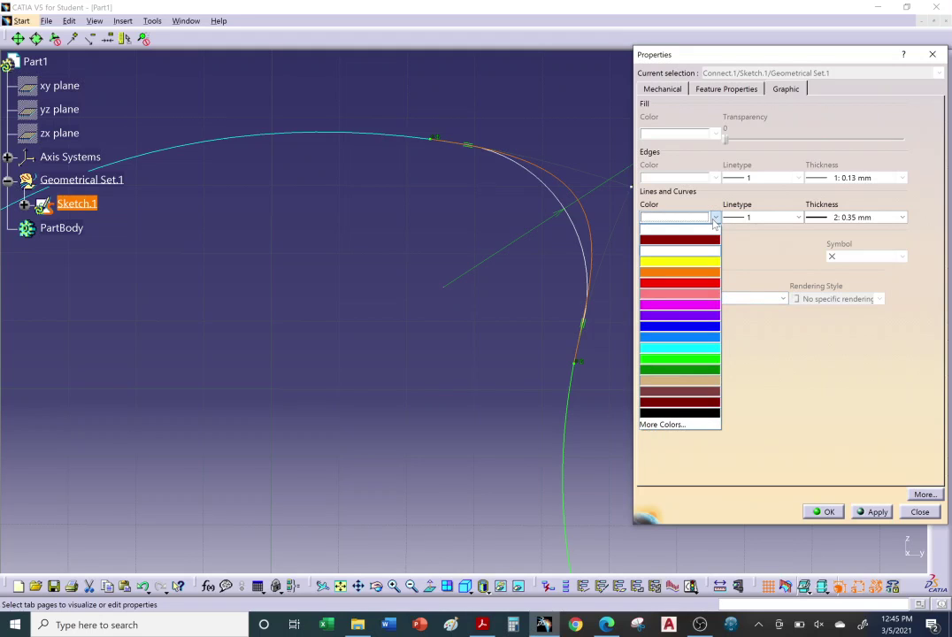
{"action": "left_click", "coordinate": [710, 305]}
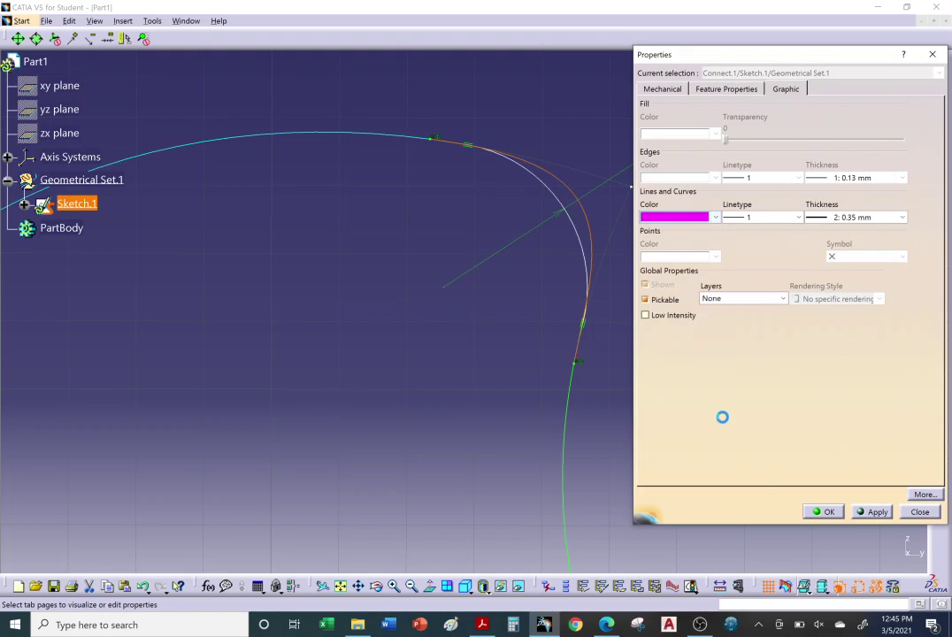
{"action": "left_click", "coordinate": [824, 511]}
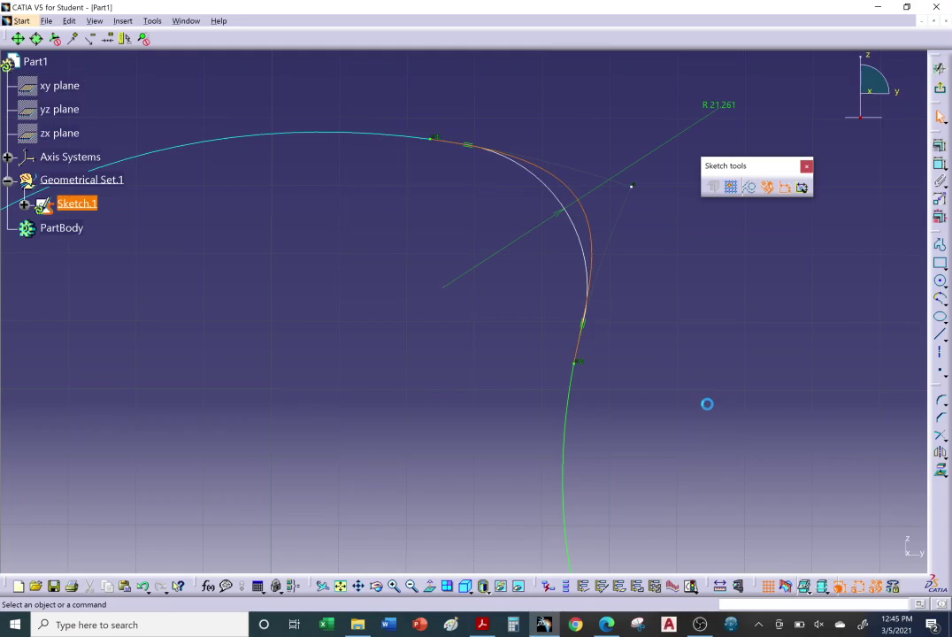
{"action": "left_click", "coordinate": [708, 408]}
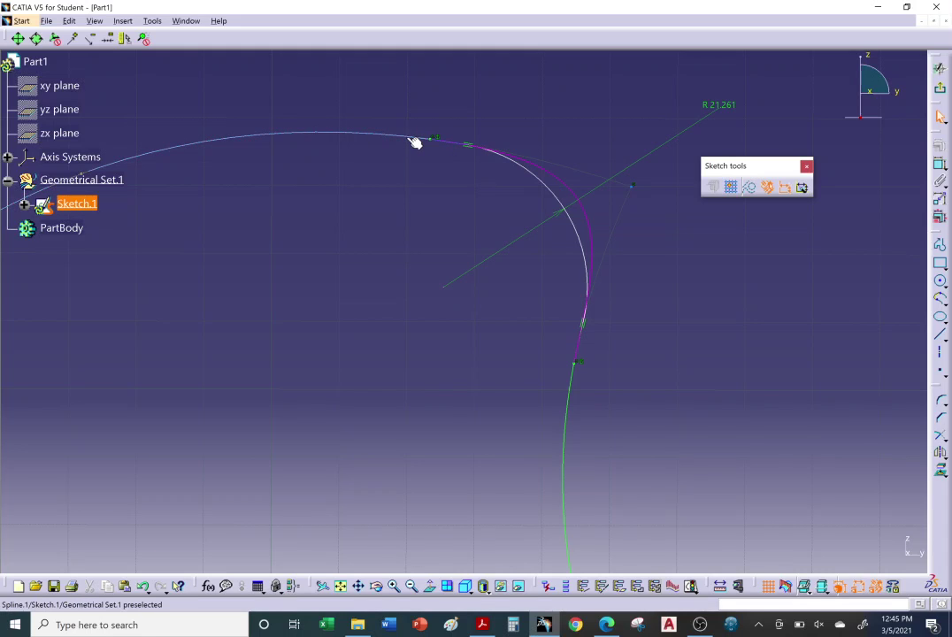
Step: Hide the white corner arc and the fixed points with their constraint symbols at both ends of the magenta connecting curve
{"action": "right_click", "coordinate": [533, 176]}
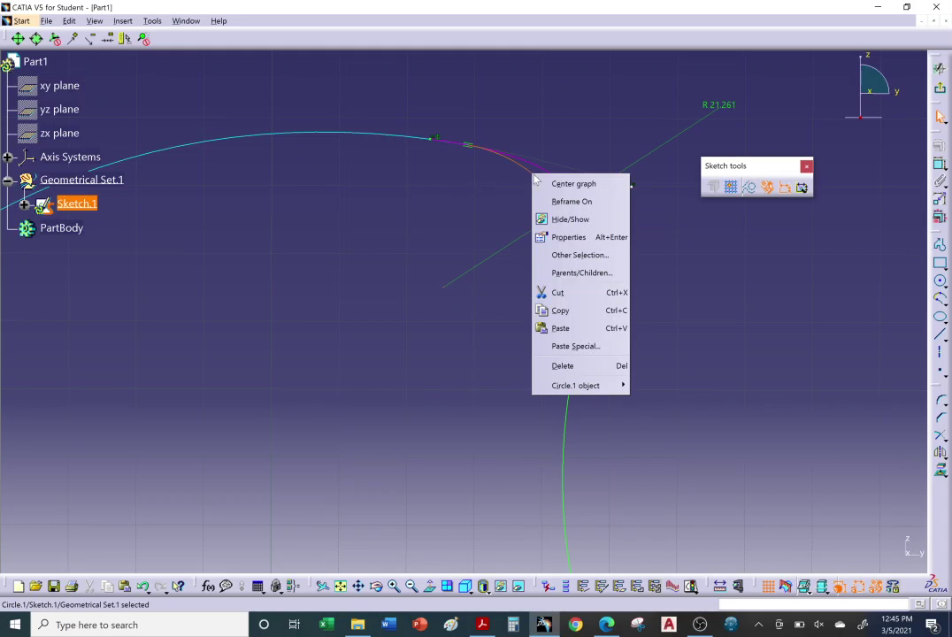
{"action": "left_click", "coordinate": [567, 221]}
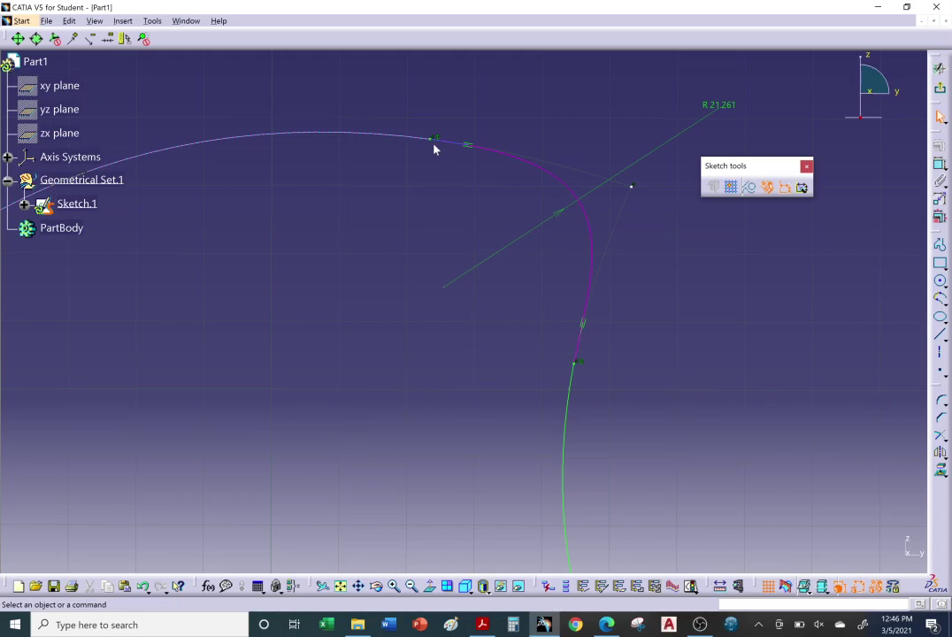
{"action": "right_click", "coordinate": [434, 141]}
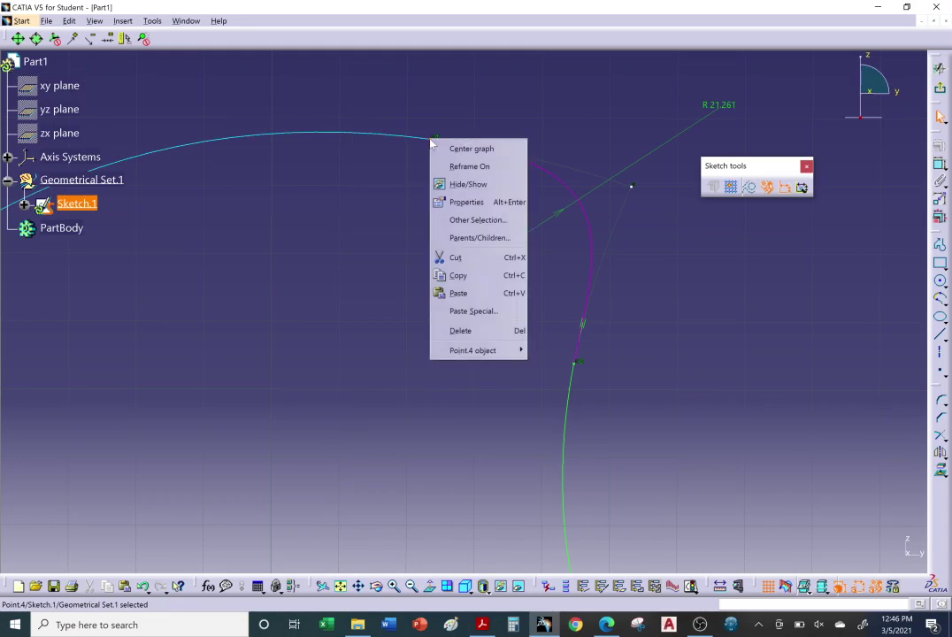
{"action": "left_click", "coordinate": [463, 184]}
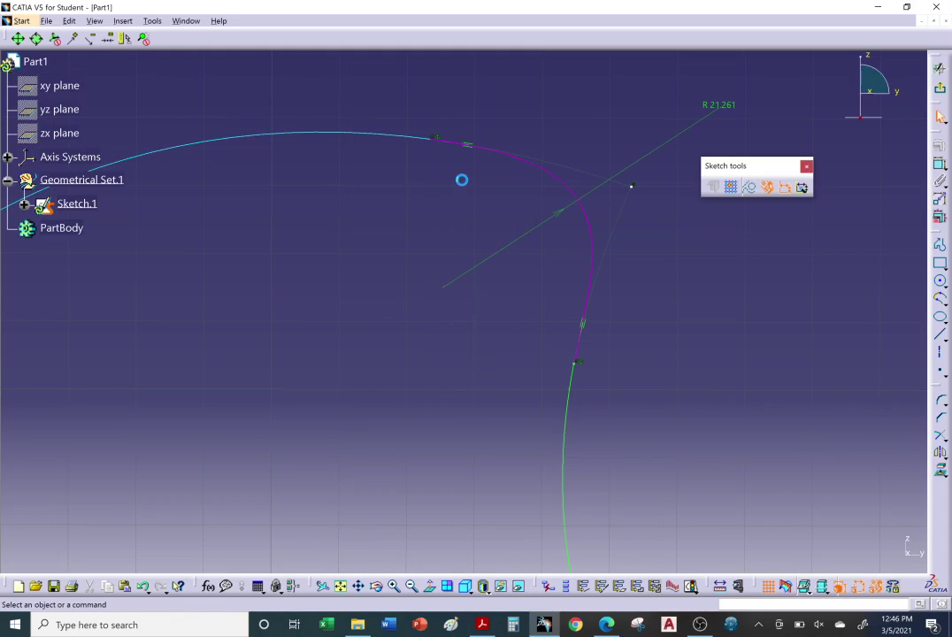
{"action": "right_click", "coordinate": [438, 138]}
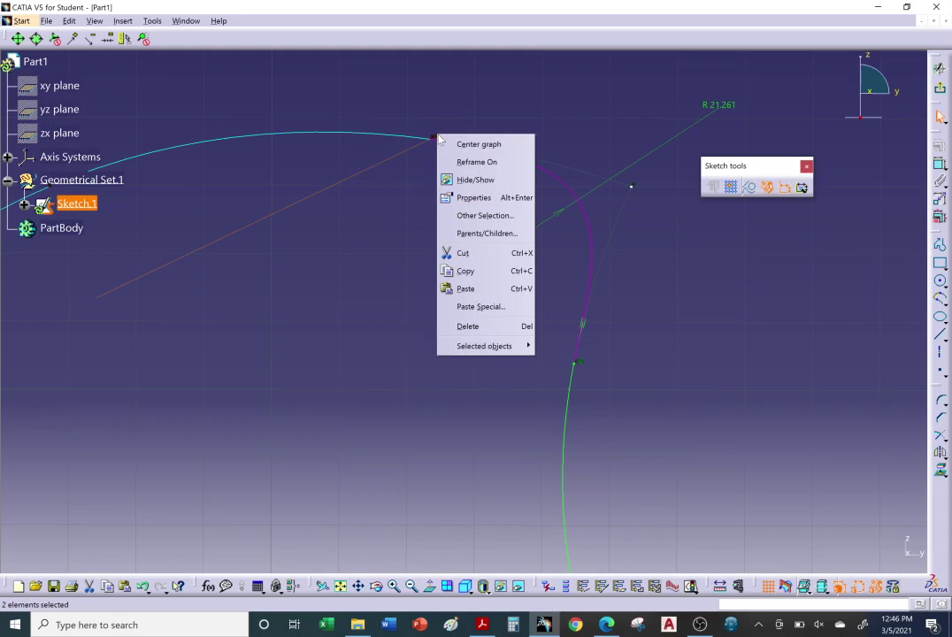
{"action": "left_click", "coordinate": [475, 180]}
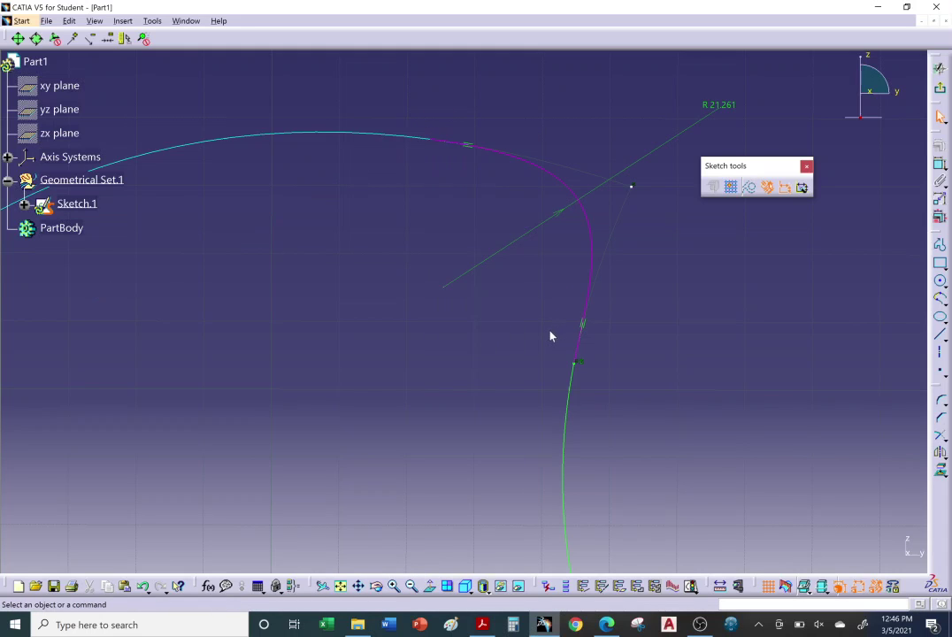
{"action": "mouse_move", "coordinate": [547, 342]}
{"action": "left_mouse_down"}
{"action": "mouse_move", "coordinate": [602, 382]}
{"action": "mouse_move", "coordinate": [593, 379]}
{"action": "left_mouse_up"}
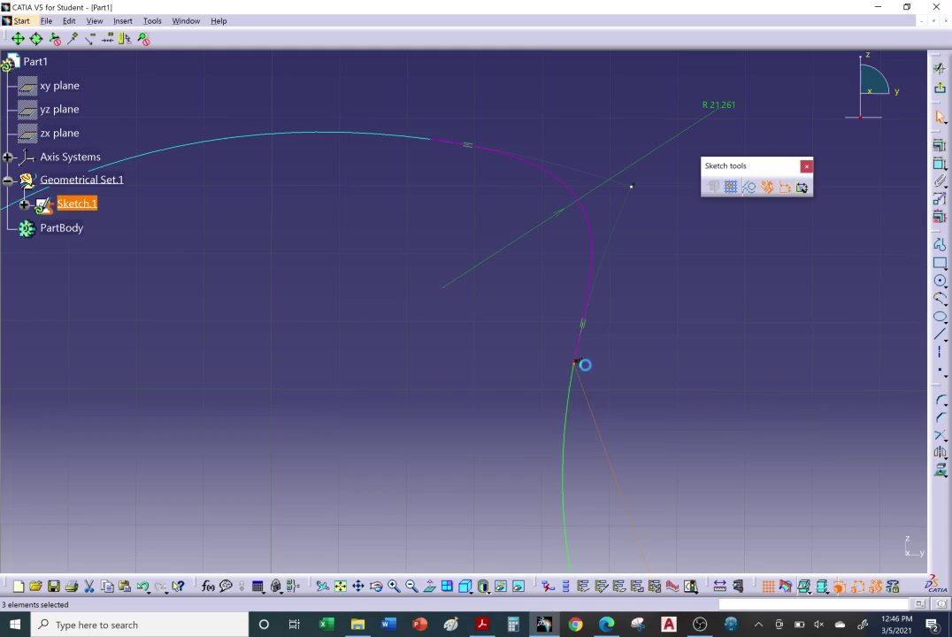
{"action": "right_click", "coordinate": [579, 365]}
{"action": "left_click", "coordinate": [619, 407]}
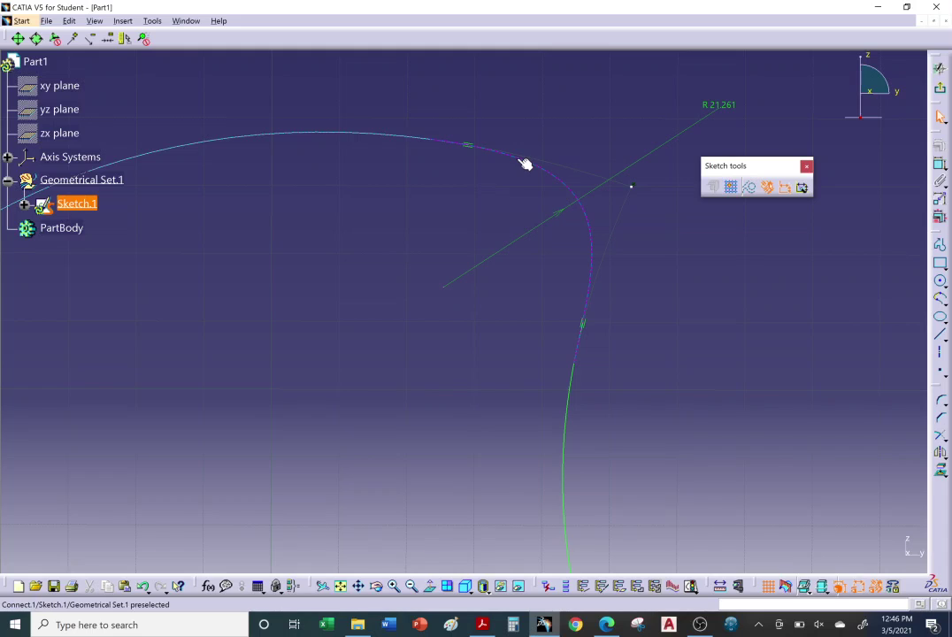
Step: Switch to Adobe Acrobat Reader to view the "C2 – Curvature Continuity" slide
{"action": "left_click", "coordinate": [438, 141]}
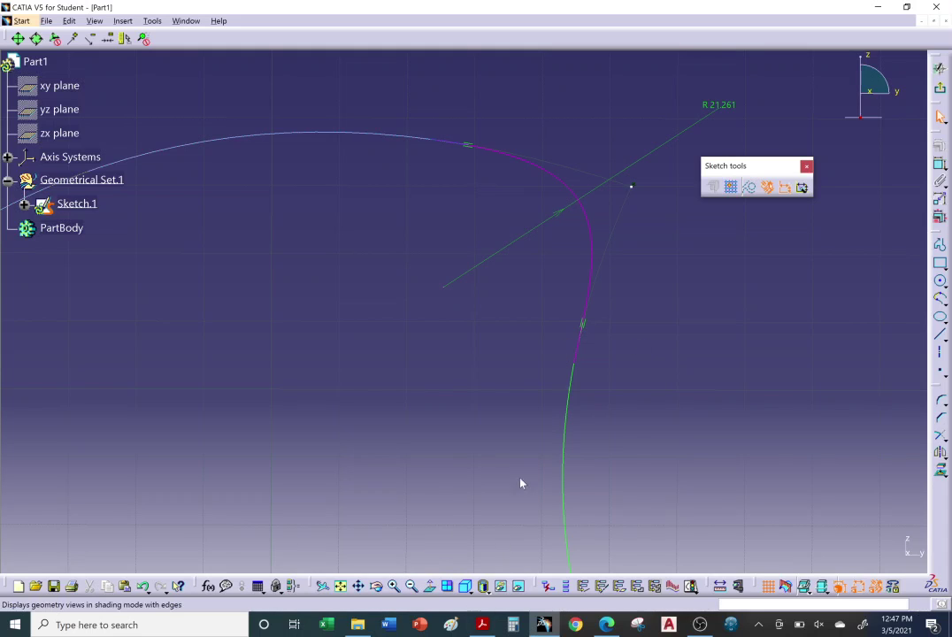
{"action": "left_click", "coordinate": [482, 625]}
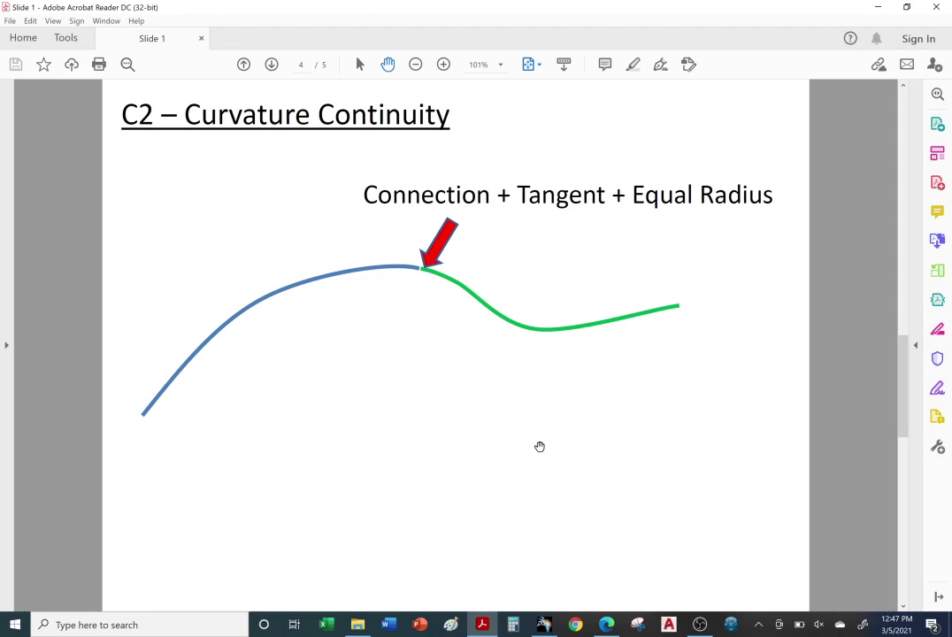